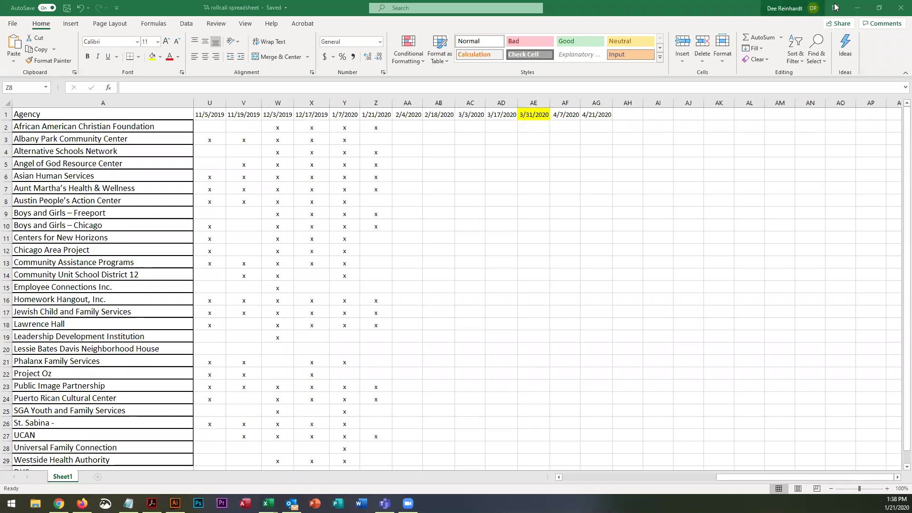
Minimize the Excel spreadsheet to return to workNet and scroll down the Austin Peoples Action Center customer list.
{"action": "left_click", "coordinate": [857, 9]}
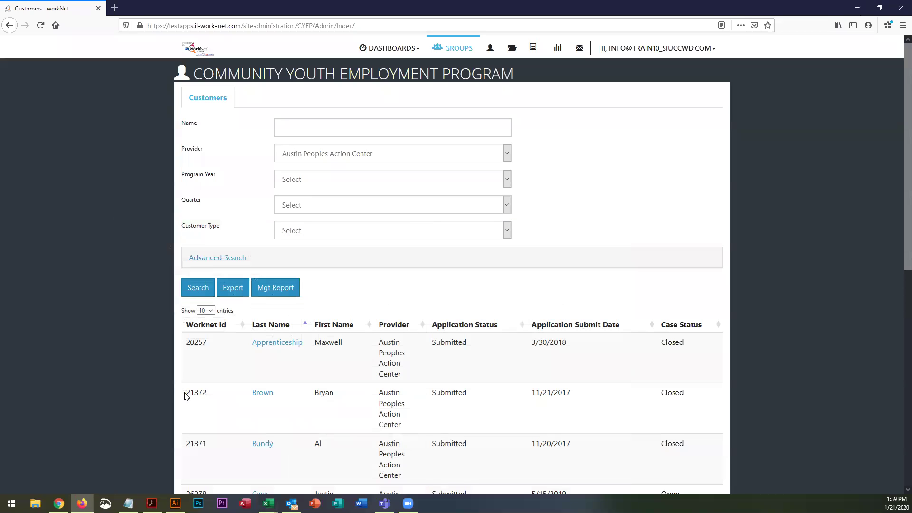
{"action": "scroll", "coordinate": [130, 256], "scroll_direction": "down", "scroll_amount": 1}
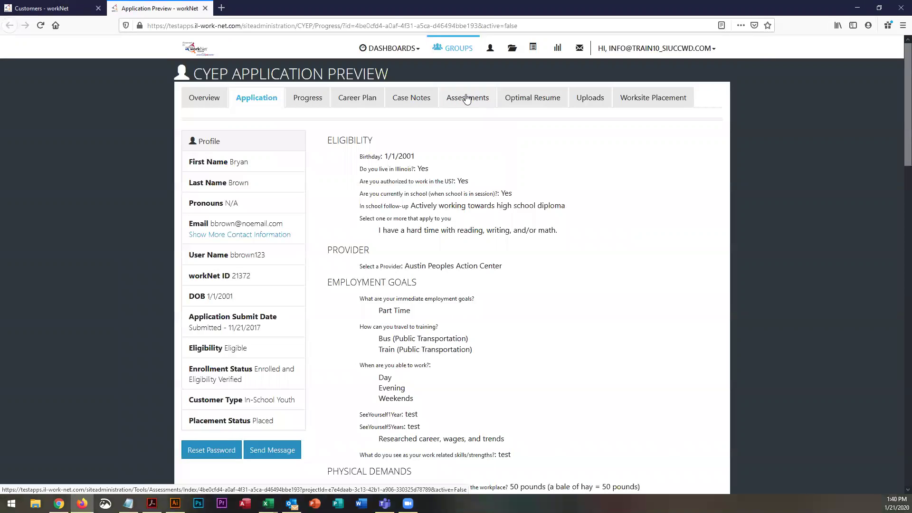
Open the customer's Assessments tab and scroll down to the Enter More Assessments section.
{"action": "left_click", "coordinate": [467, 98]}
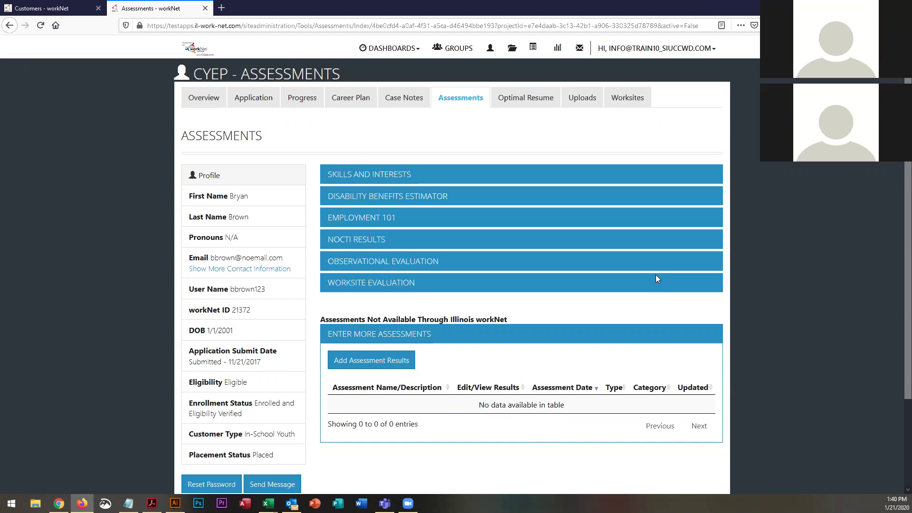
{"action": "scroll", "coordinate": [606, 279], "scroll_direction": "down", "scroll_amount": 2}
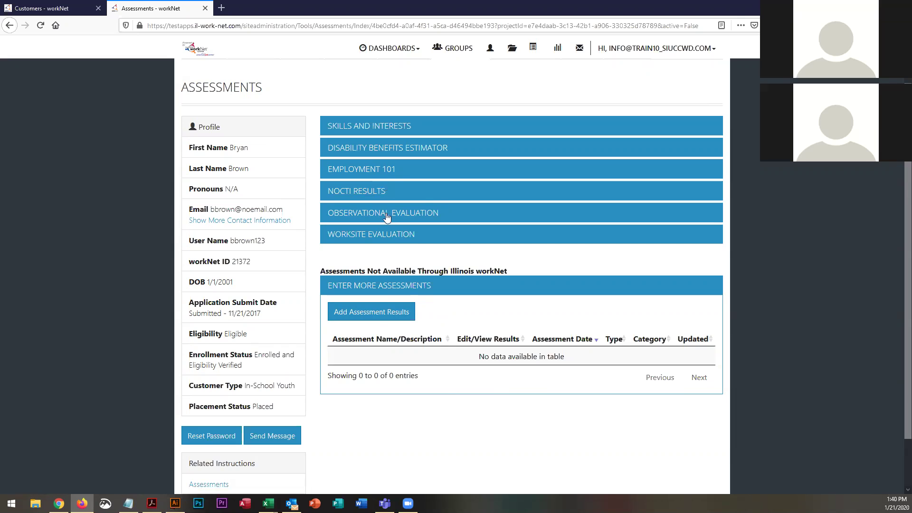
Start a new assessment result as Basic Skills Assessment in the Adult Basic Education-ABE category.
{"action": "left_click", "coordinate": [375, 314]}
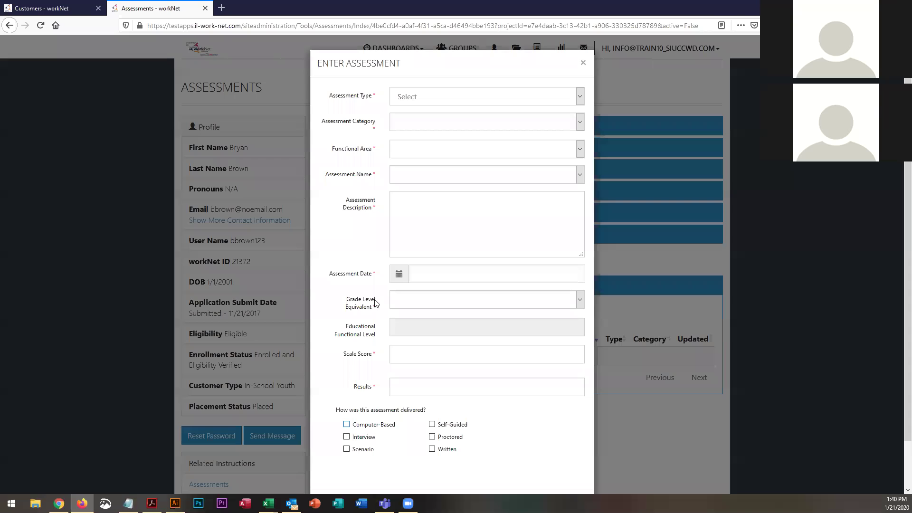
{"action": "left_click", "coordinate": [431, 100]}
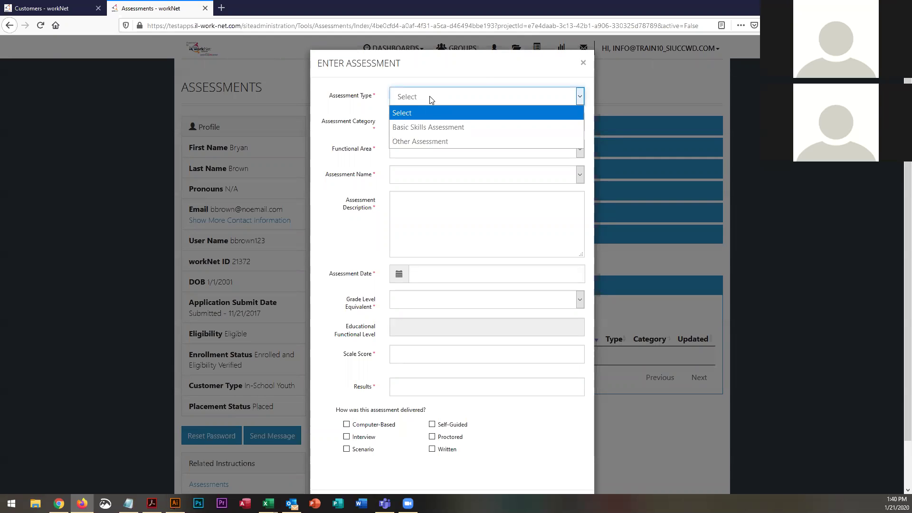
{"action": "left_click", "coordinate": [432, 128]}
{"action": "left_click", "coordinate": [434, 124]}
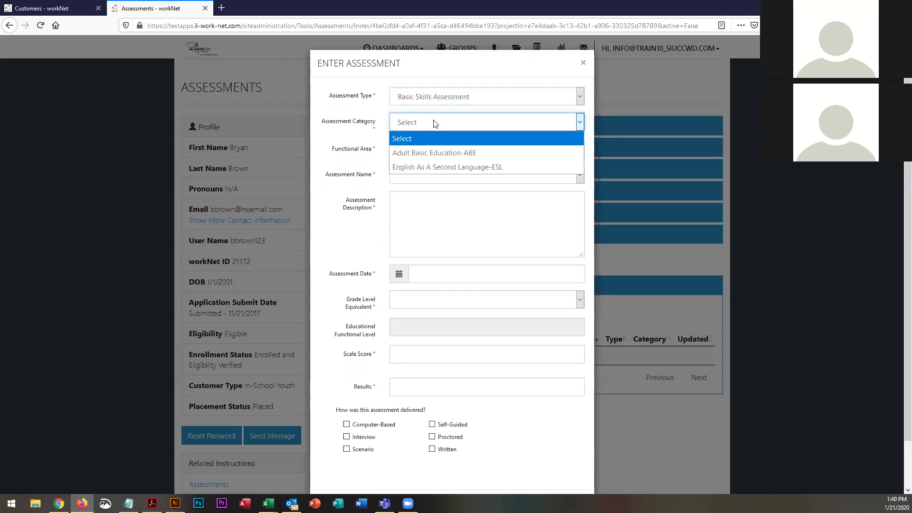
{"action": "left_click", "coordinate": [438, 152]}
Set the functional area to Math and review the assessment names offered for it.
{"action": "left_click", "coordinate": [439, 151]}
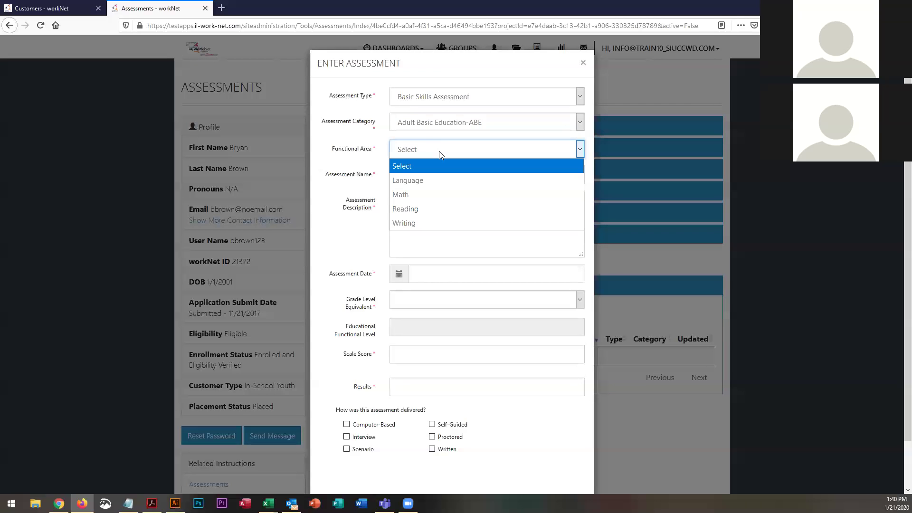
{"action": "left_click", "coordinate": [368, 171]}
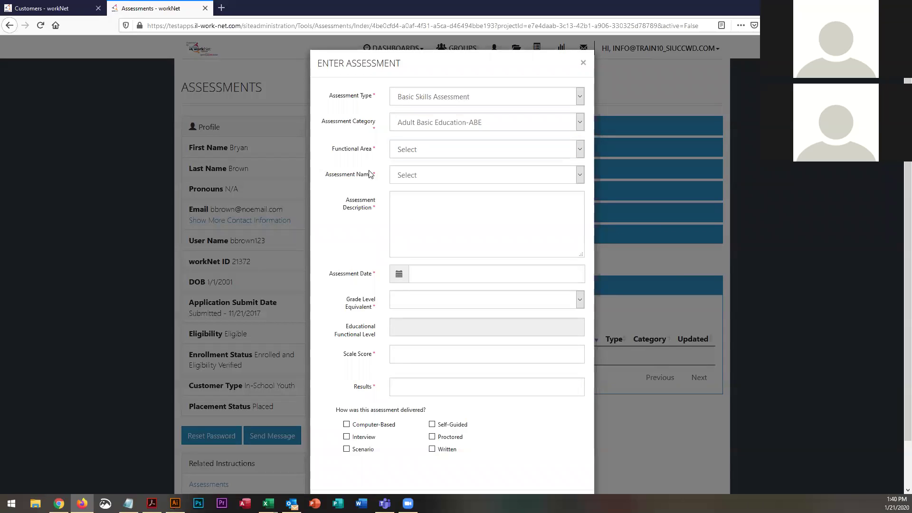
{"action": "left_click", "coordinate": [414, 177]}
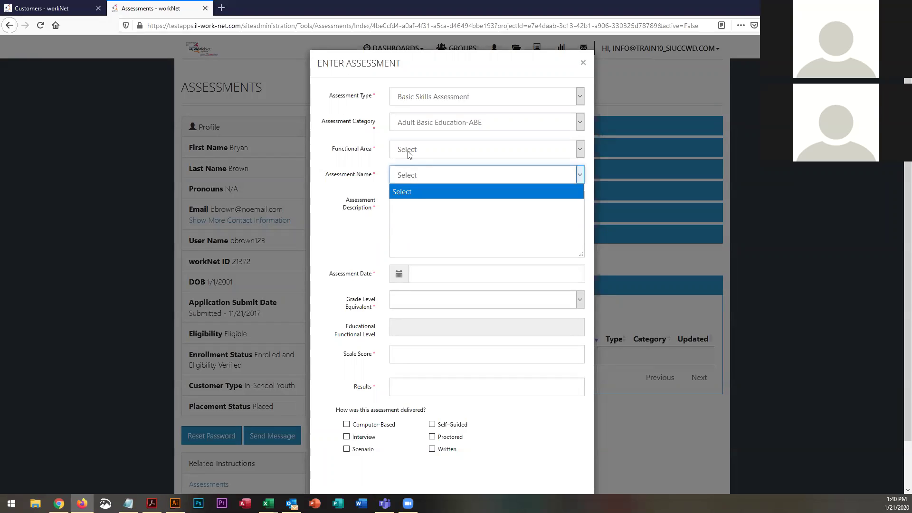
{"action": "left_click", "coordinate": [408, 151]}
{"action": "left_click", "coordinate": [416, 193]}
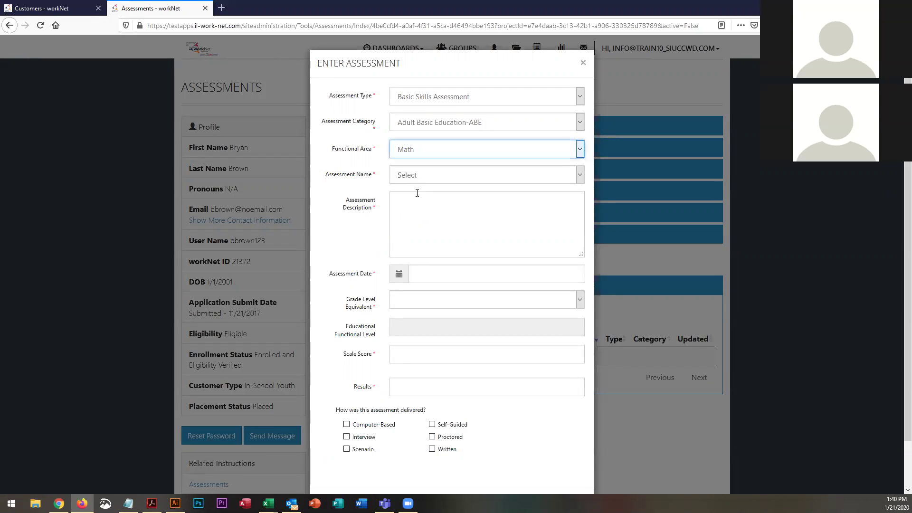
{"action": "left_click", "coordinate": [422, 177]}
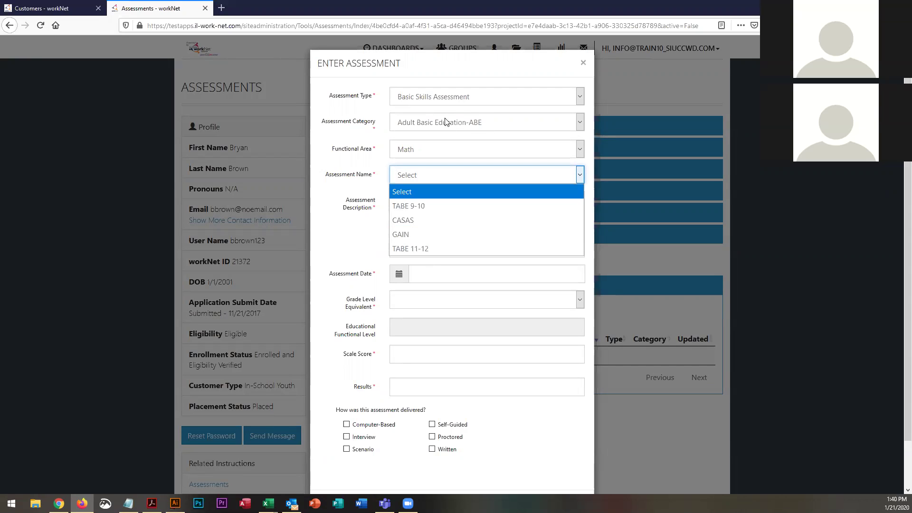
{"action": "left_click", "coordinate": [445, 100]}
Switch the entry to Other Assessment with Skills category, review its names, then close it unsaved.
{"action": "left_click", "coordinate": [447, 102]}
{"action": "left_click", "coordinate": [446, 102]}
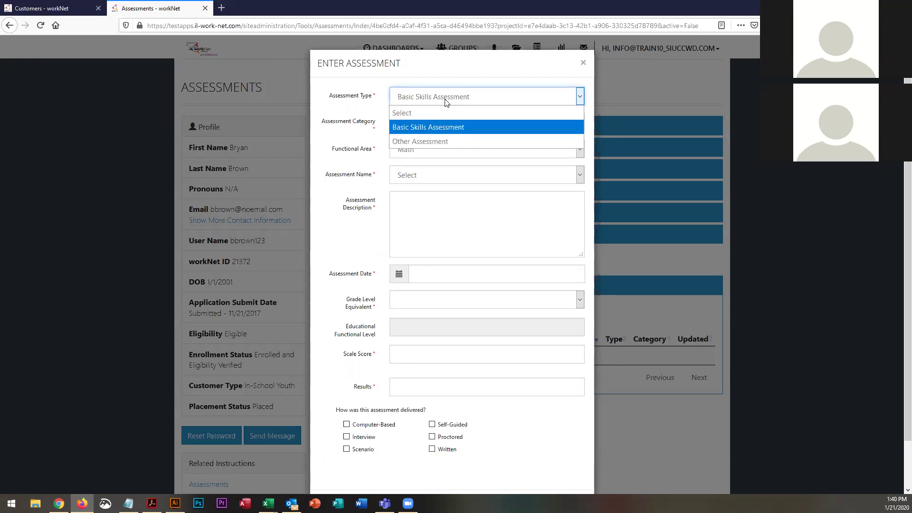
{"action": "left_click", "coordinate": [434, 139]}
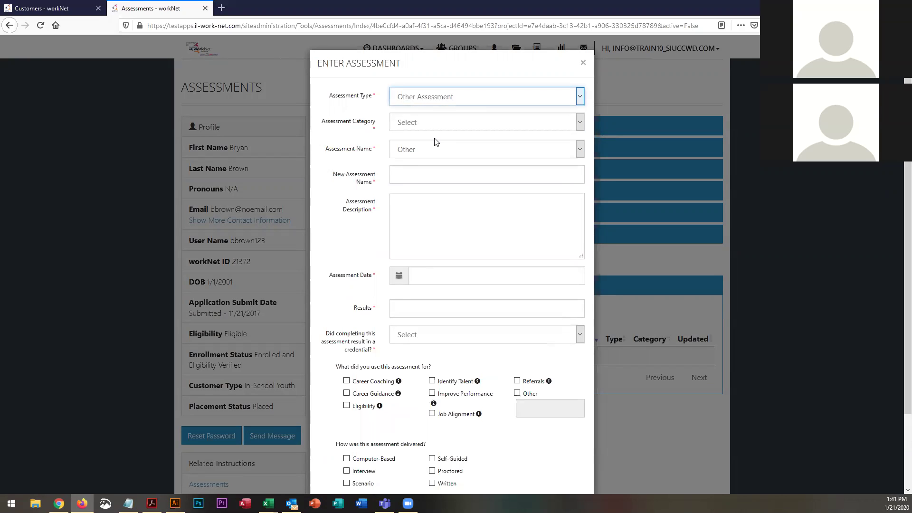
{"action": "key", "text": "Tab"}
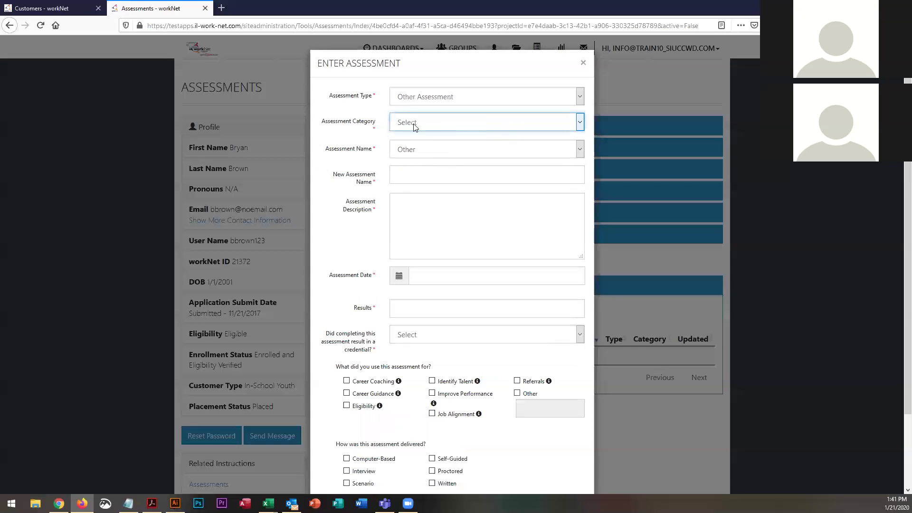
{"action": "left_click", "coordinate": [414, 125]}
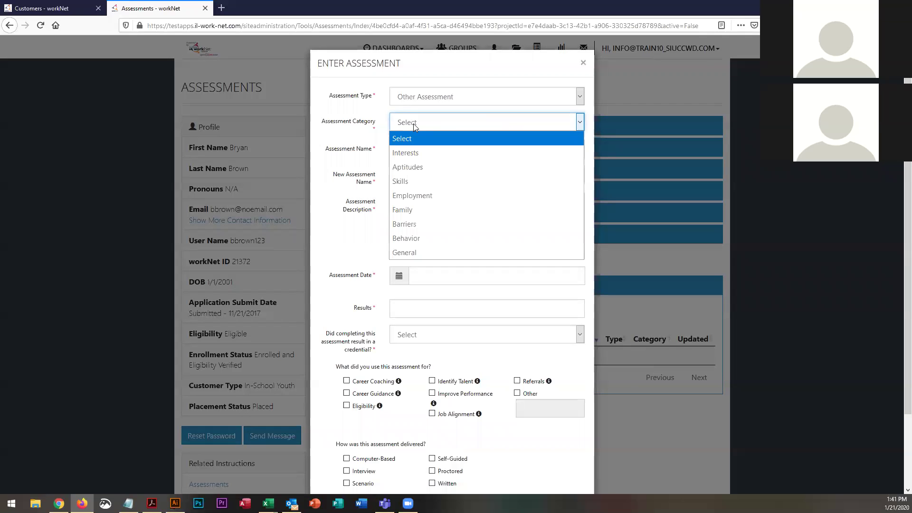
{"action": "left_click", "coordinate": [413, 183]}
{"action": "left_click", "coordinate": [422, 149]}
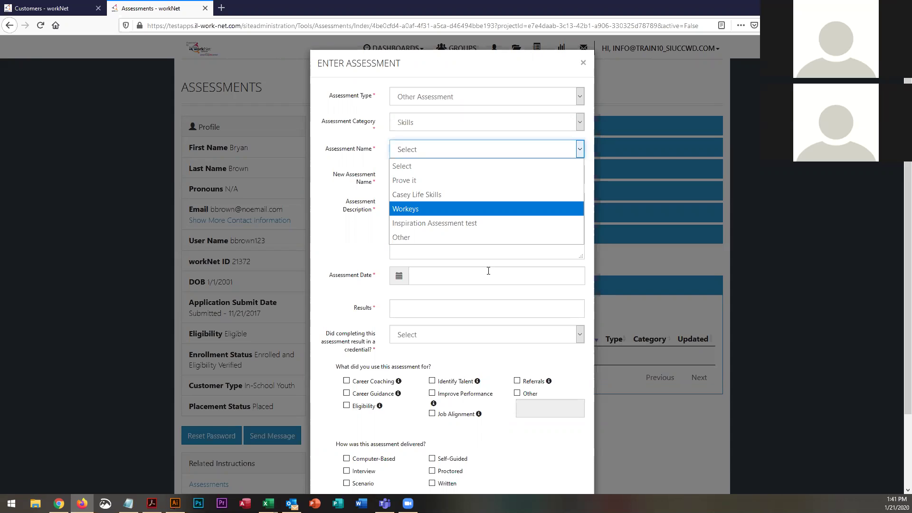
{"action": "left_click", "coordinate": [676, 257]}
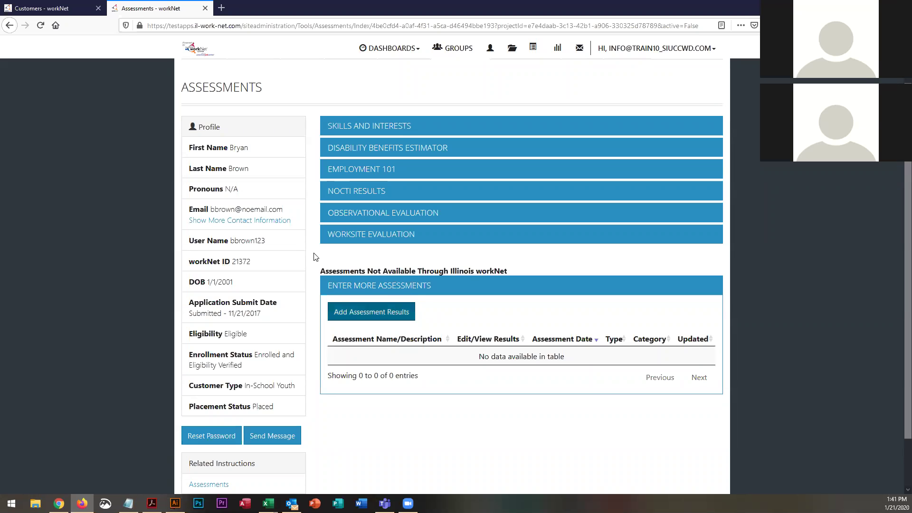
{"action": "scroll", "coordinate": [313, 125], "scroll_direction": "up", "scroll_amount": 2}
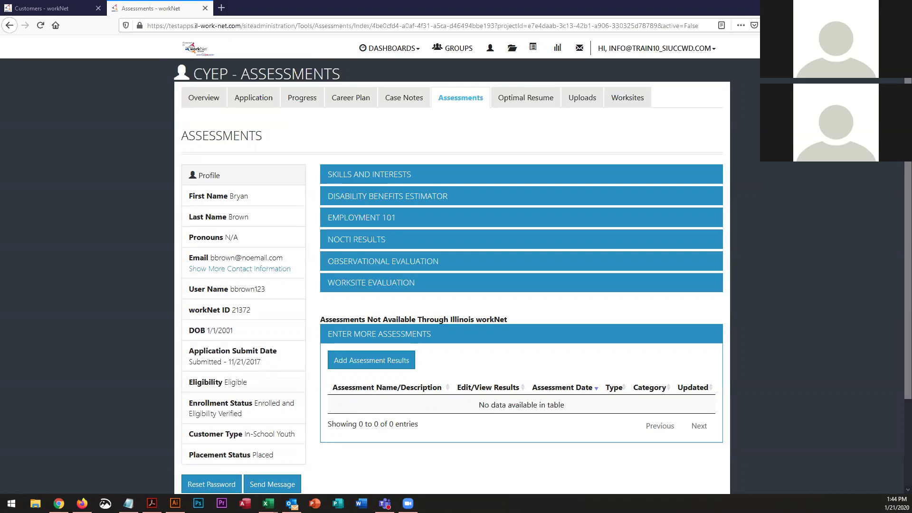
Show the Progress page with Performance Measure Deliverables expanded, reviewing PPR items like Employment 101 Activities.
{"action": "left_click", "coordinate": [301, 99]}
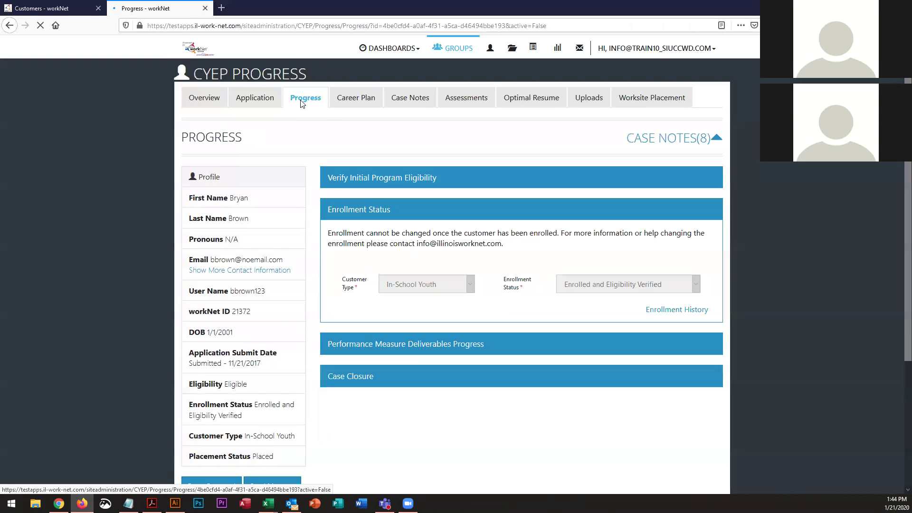
{"action": "left_click", "coordinate": [363, 349]}
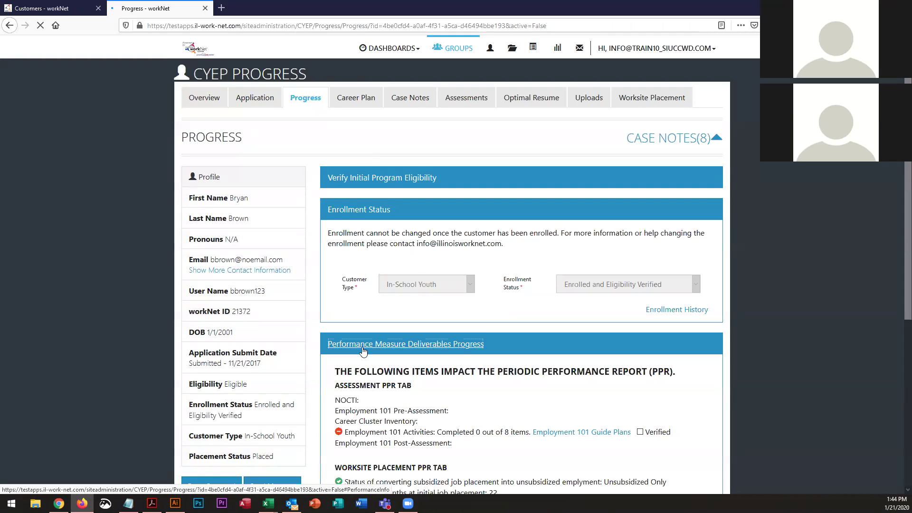
{"action": "scroll", "coordinate": [368, 356], "scroll_direction": "down", "scroll_amount": 5}
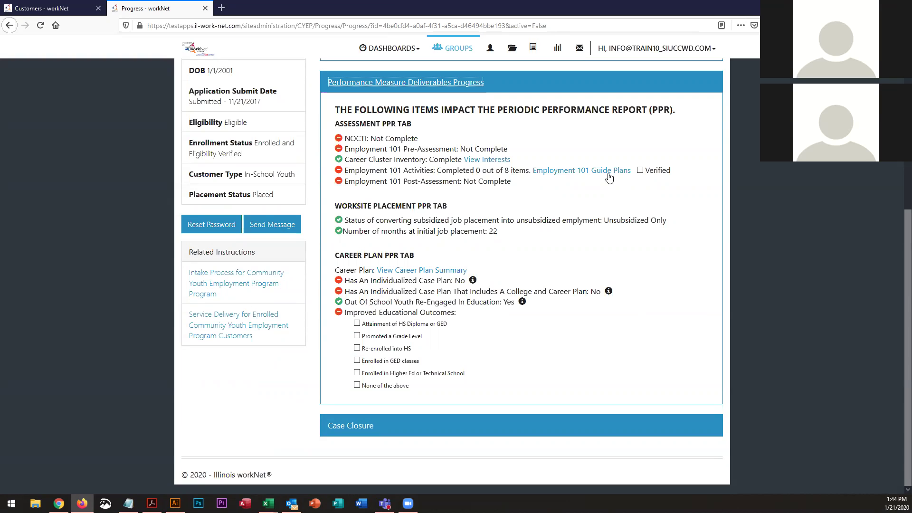
{"action": "left_click", "coordinate": [654, 193]}
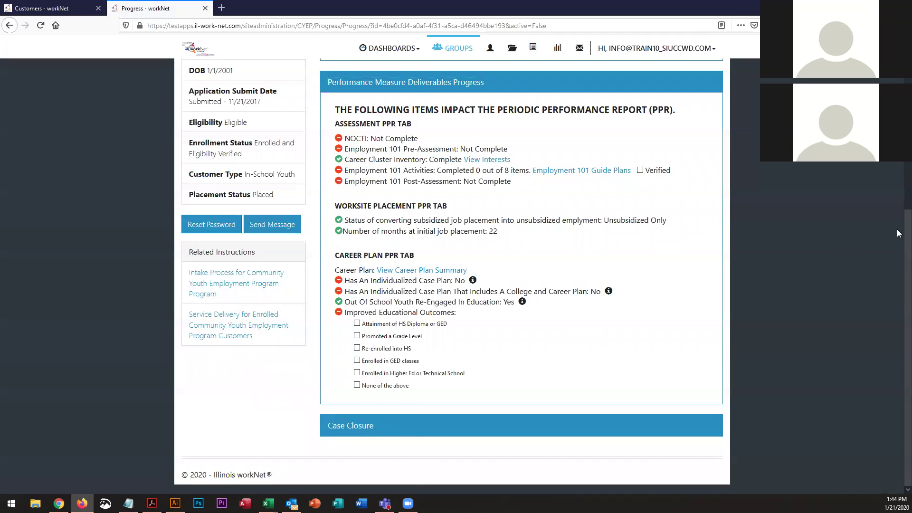
{"action": "left_click_drag", "start_coordinate": [898, 281], "coordinate": [898, 107]}
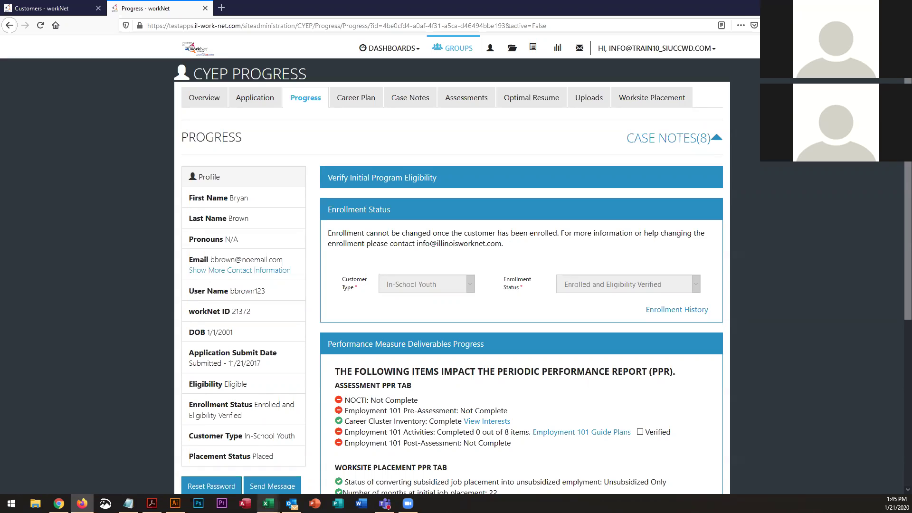
Enter an x in cell Z26 marking St. Sabina present on 1/21/2020, then return to the Progress page.
{"action": "mouse_move", "coordinate": [269, 502]}
{"action": "left_click", "coordinate": [295, 471]}
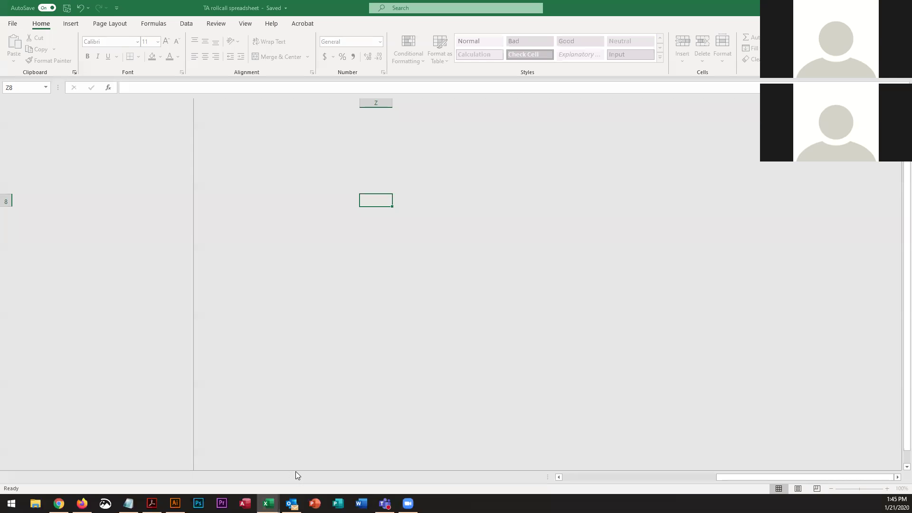
{"action": "scroll", "coordinate": [302, 362], "scroll_direction": "down", "scroll_amount": 1}
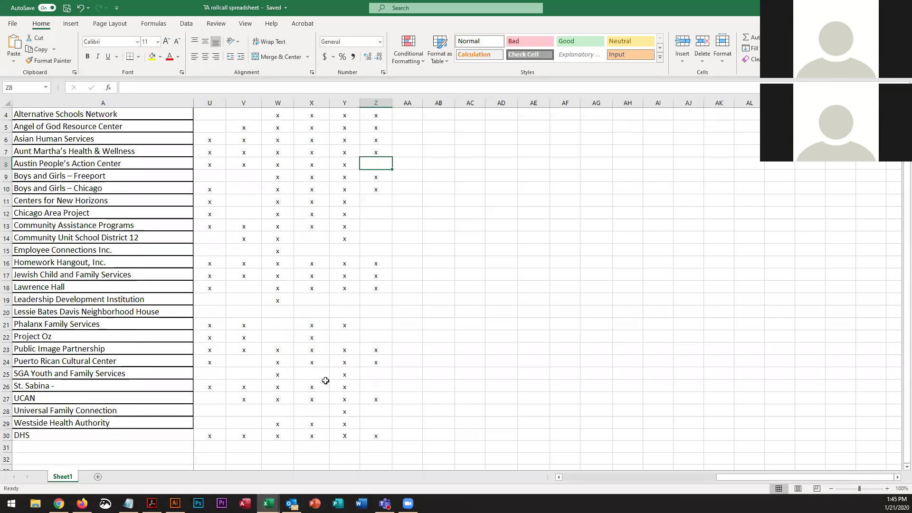
{"action": "left_click", "coordinate": [374, 385]}
{"action": "type", "text": "x"}
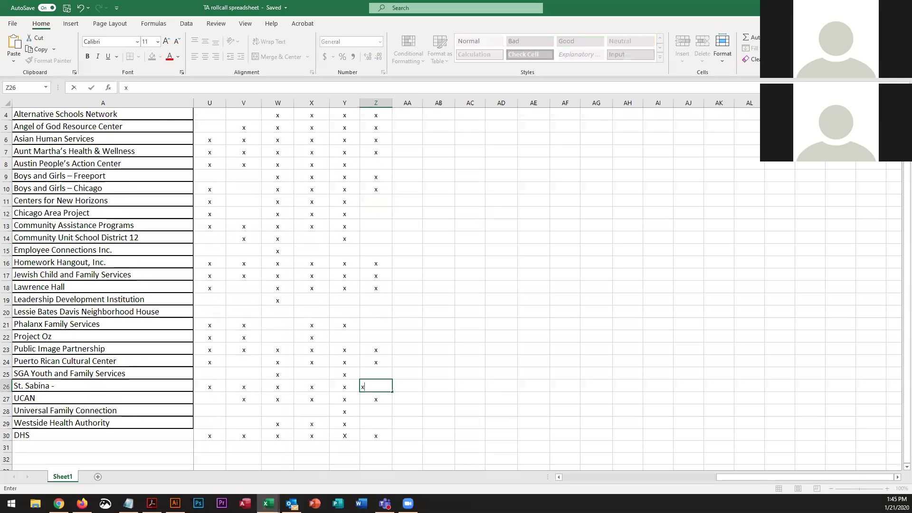
{"action": "key", "text": "alt+Tab"}
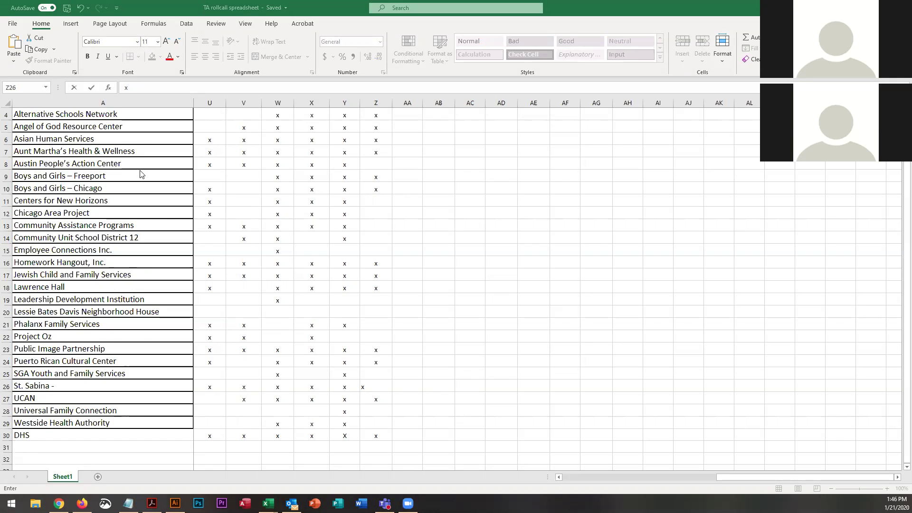
{"action": "scroll", "coordinate": [141, 171], "scroll_direction": "up", "scroll_amount": 1}
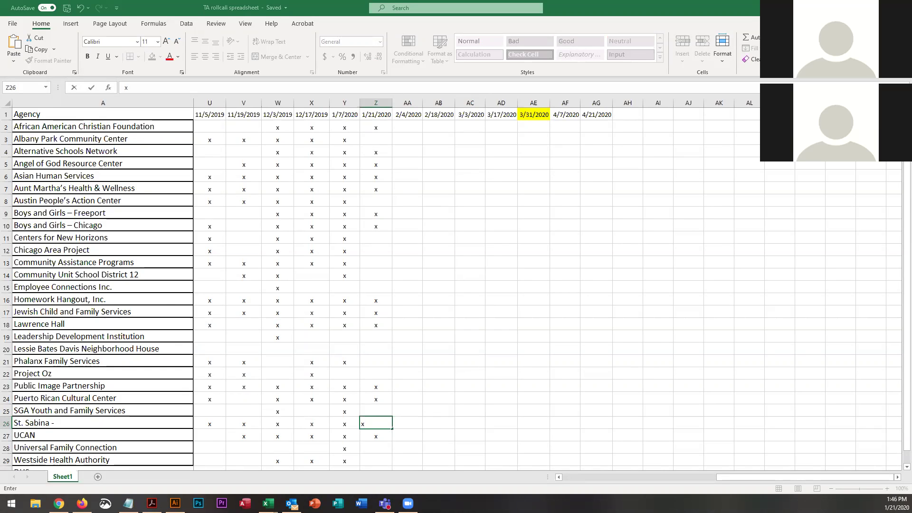
{"action": "key", "text": "alt+Tab"}
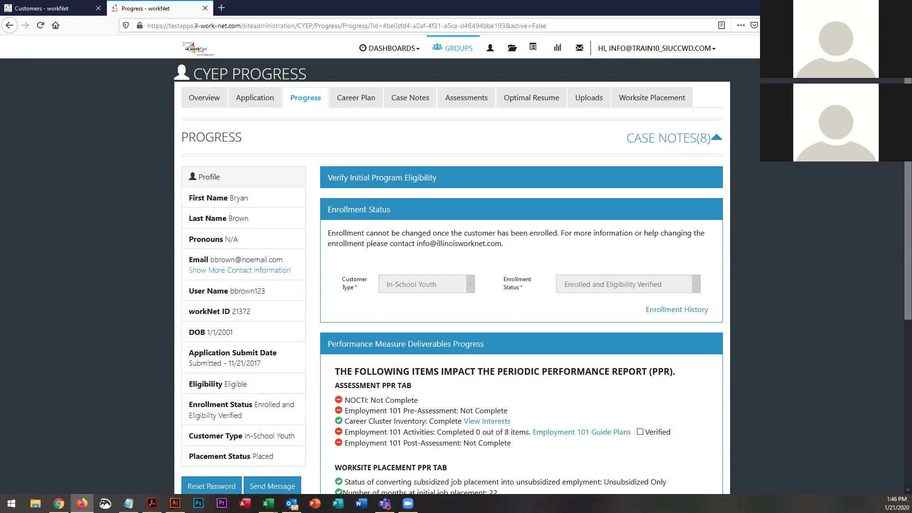
Switch to the Chrome window with the workNet Groups Search page and open a new blank tab.
{"action": "mouse_move", "coordinate": [59, 503]}
{"action": "mouse_move", "coordinate": [67, 471]}
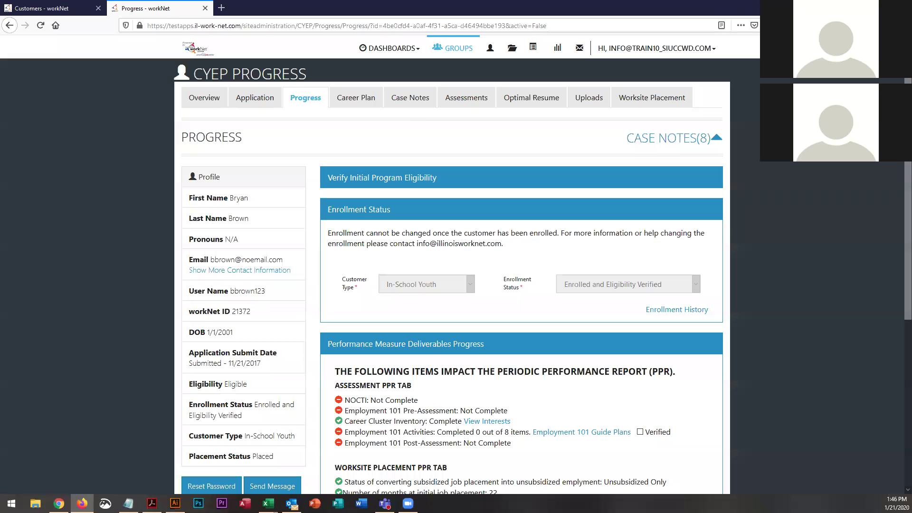
{"action": "left_click", "coordinate": [59, 504]}
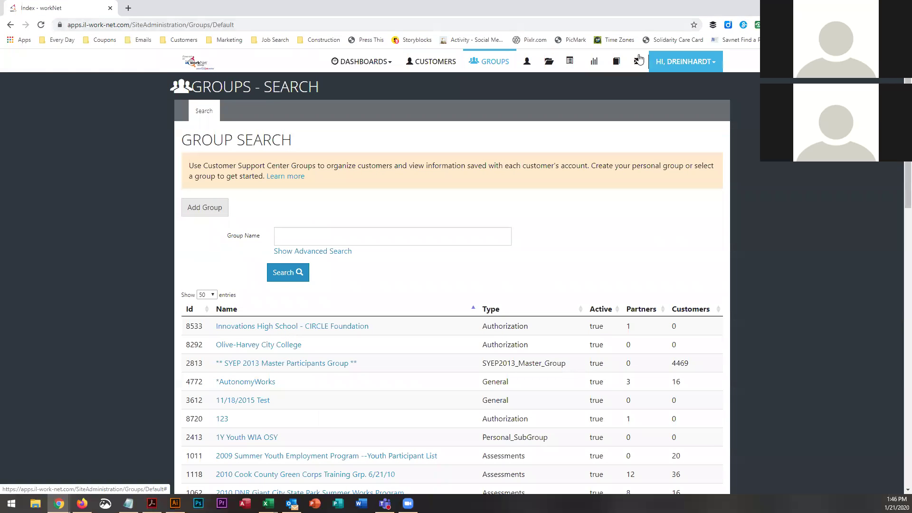
{"action": "left_click", "coordinate": [128, 8]}
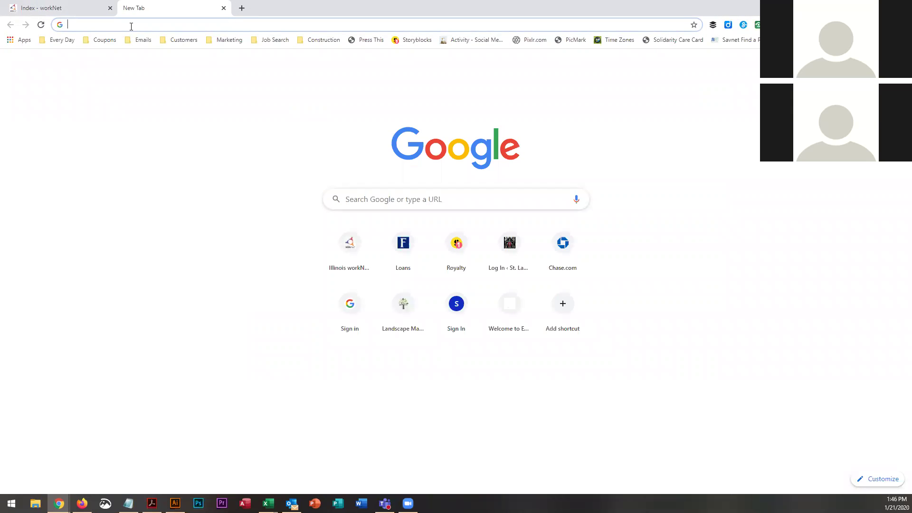
Load illinoisworknet.com in the new tab, fixing the misspelled address first.
{"action": "type", "text": "illinoisworke"}
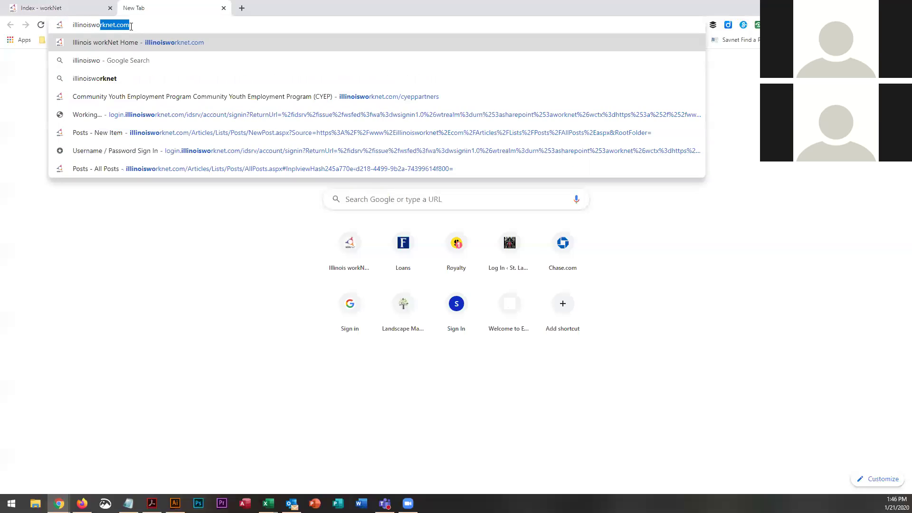
{"action": "key", "text": "BackSpace"}
{"action": "type", "text": "ent"}
{"action": "key", "text": "BackSpace"}
{"action": "key", "text": "BackSpace"}
{"action": "key", "text": "BackSpace"}
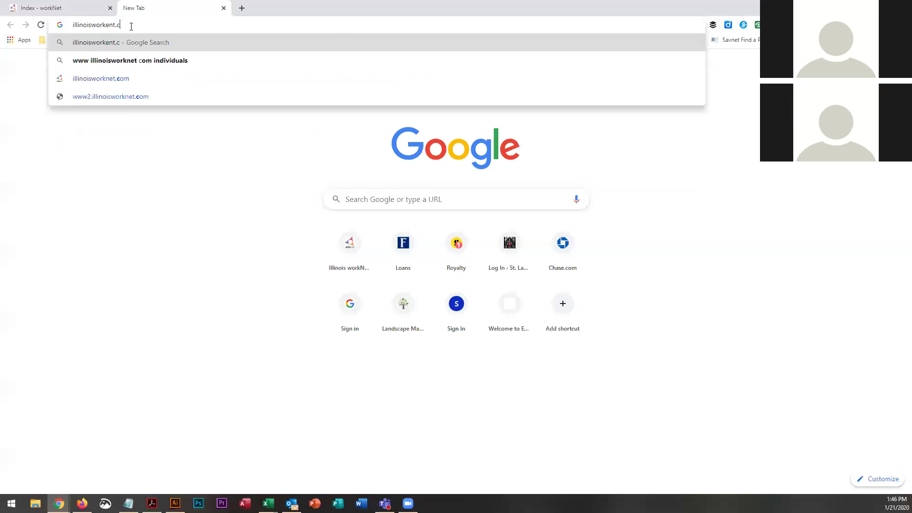
{"action": "type", "text": "net.com"}
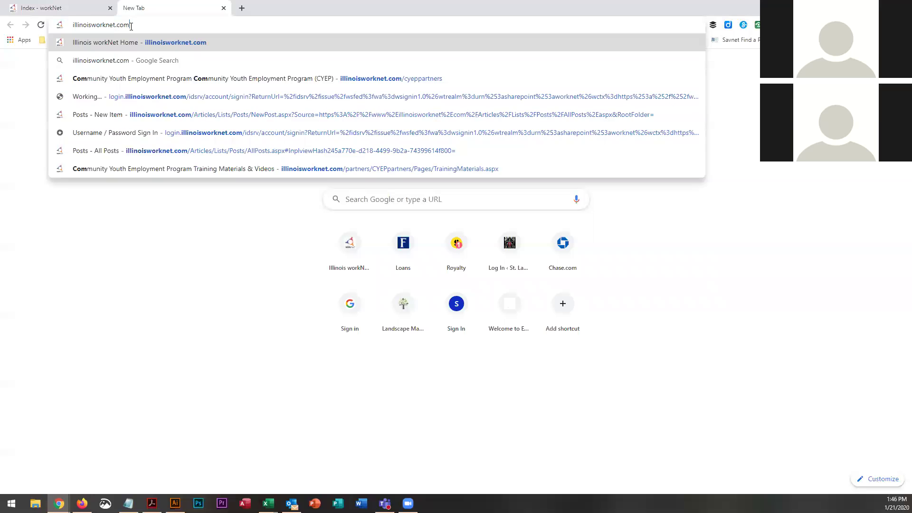
{"action": "key", "text": "Return"}
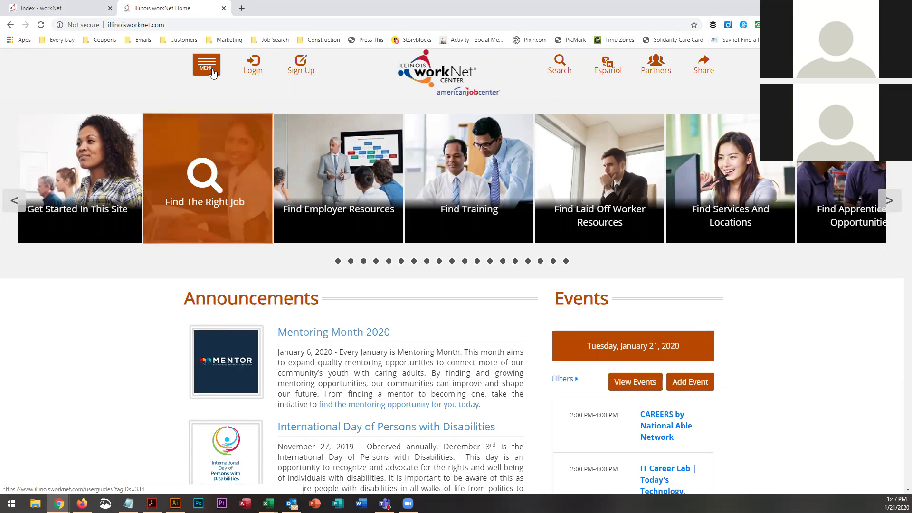
Log in, view the My Dashboard Personal Tools and Partner Tools, and open another blank tab.
{"action": "left_click", "coordinate": [256, 68]}
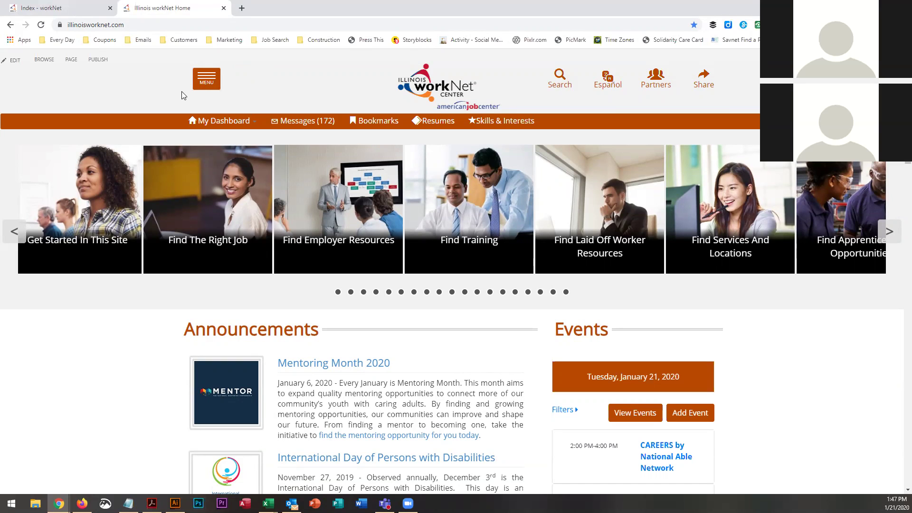
{"action": "left_click", "coordinate": [256, 125]}
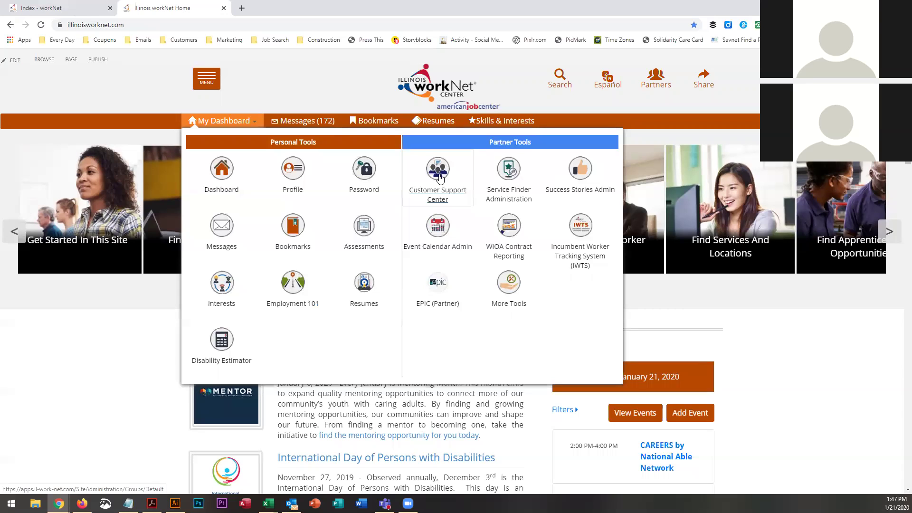
{"action": "left_click", "coordinate": [242, 9]}
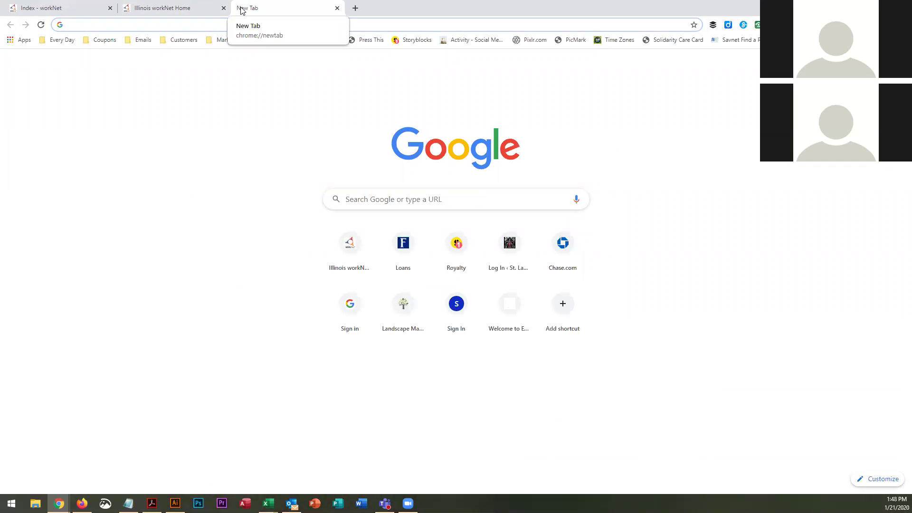
Search for 'cyeppartners', correcting the typo, and open the CYEP - Illinois workNet result.
{"action": "type", "text": "cyeppamter"}
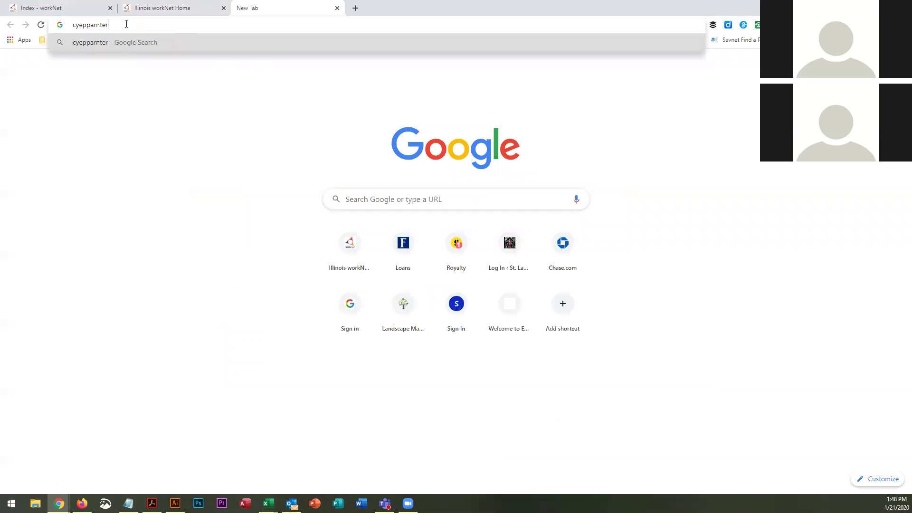
{"action": "key", "text": "Return"}
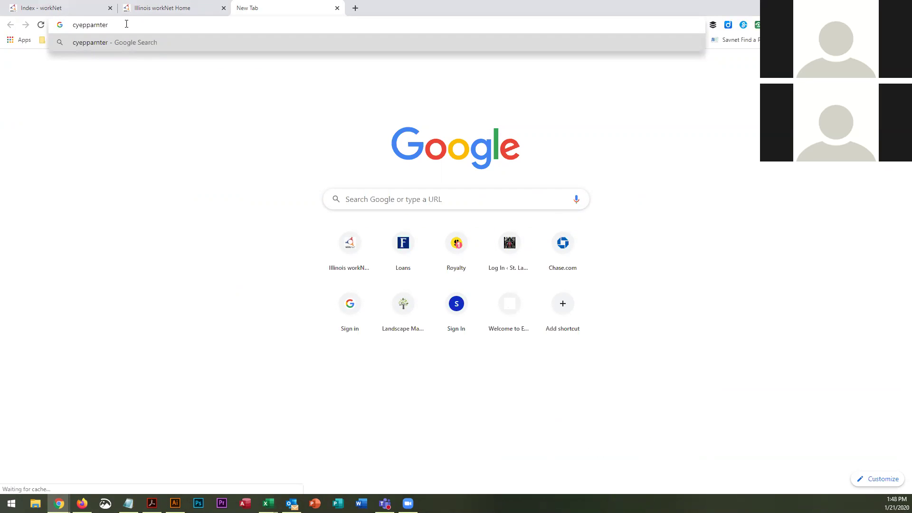
{"action": "key", "text": "BackSpace"}
{"action": "key", "text": "BackSpace"}
{"action": "key", "text": "BackSpace"}
{"action": "key", "text": "BackSpace"}
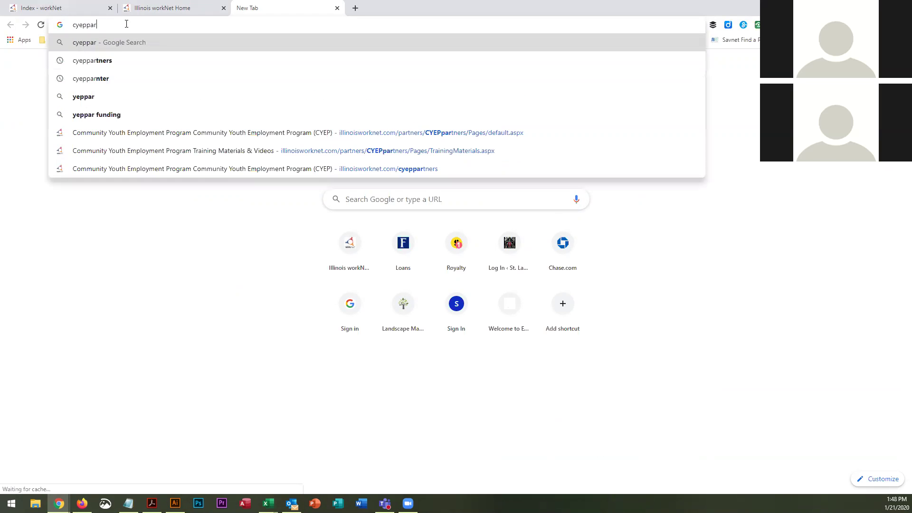
{"action": "type", "text": "tners"}
{"action": "key", "text": "Return"}
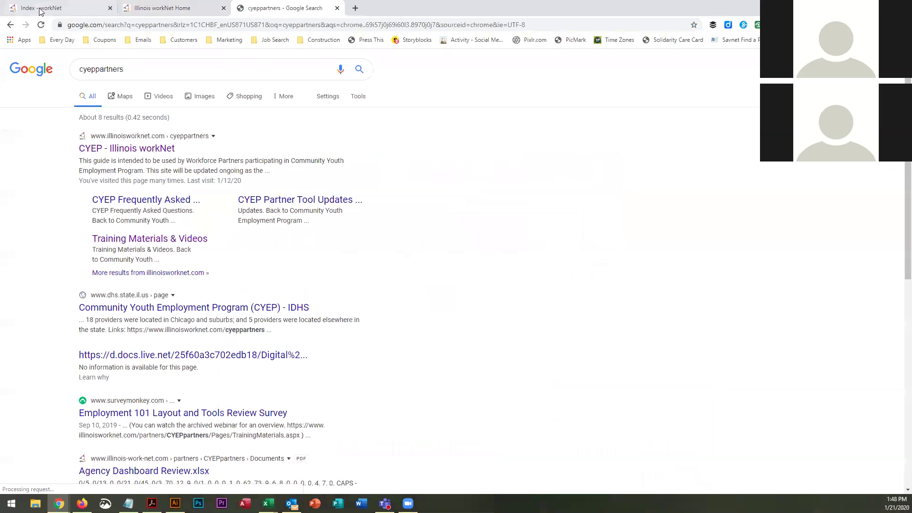
{"action": "left_click", "coordinate": [142, 149]}
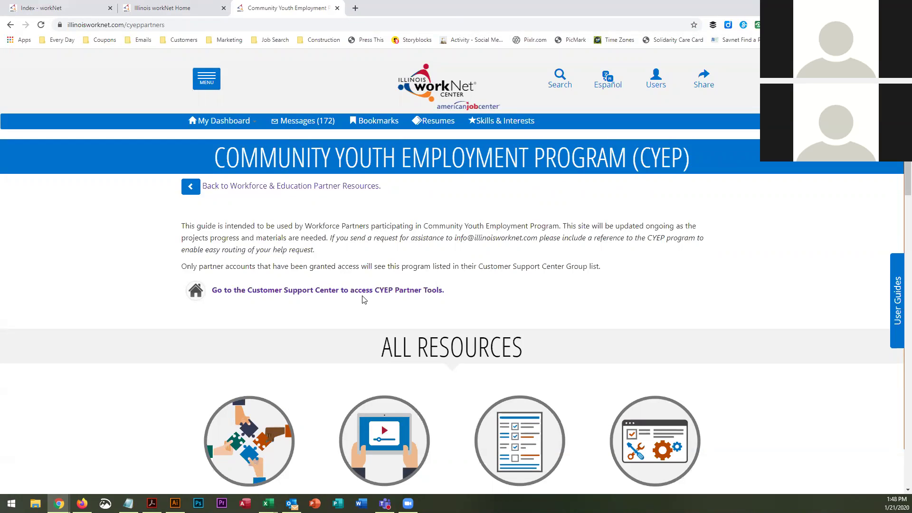
Scan the CYEP ALL RESOURCES list, then return to the Progress page and TA rollcall spreadsheet.
{"action": "scroll", "coordinate": [364, 299], "scroll_direction": "down", "scroll_amount": 3}
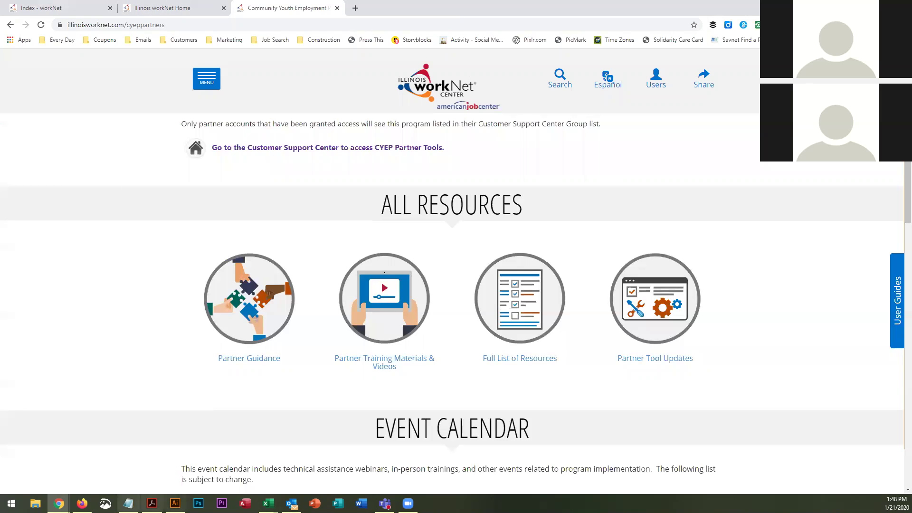
{"action": "left_click", "coordinate": [81, 503]}
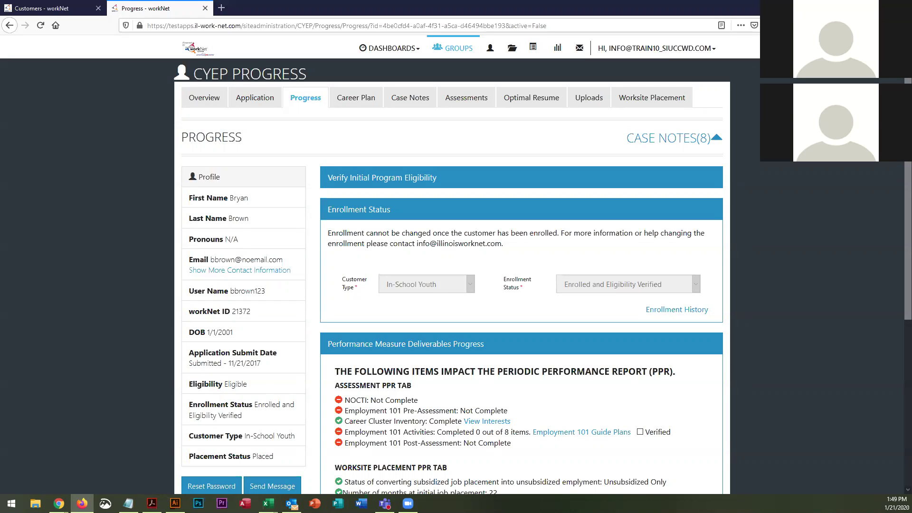
{"action": "mouse_move", "coordinate": [268, 503]}
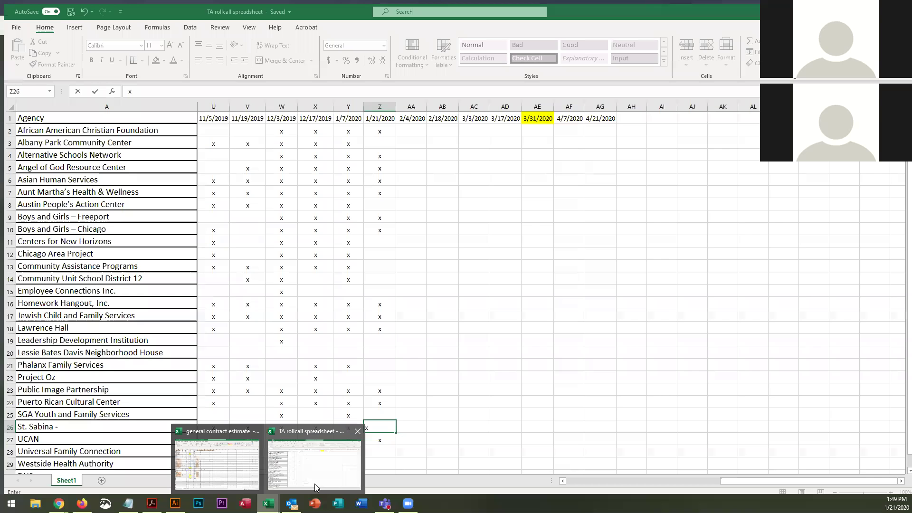
{"action": "left_click", "coordinate": [320, 469]}
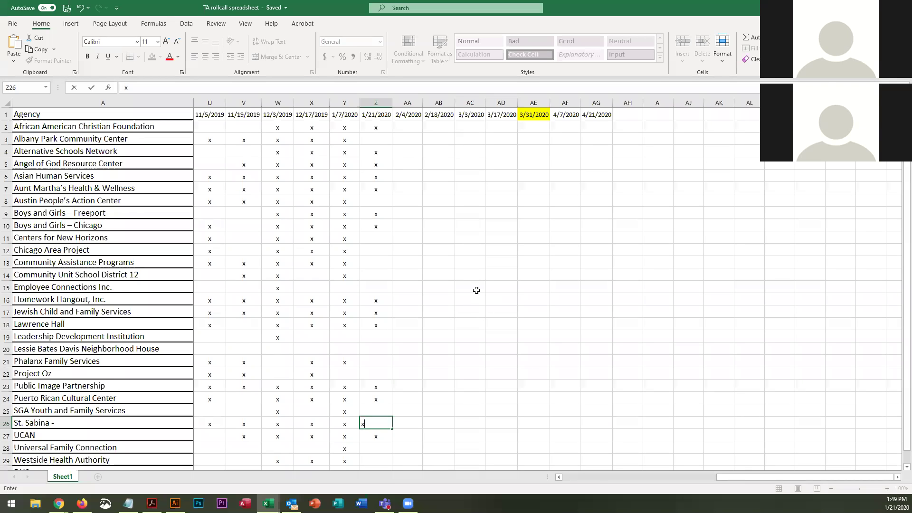
Commit the x in Z26 marking St. Sabina present on 1/21/2020.
{"action": "scroll", "coordinate": [475, 289], "scroll_direction": "down", "scroll_amount": 1}
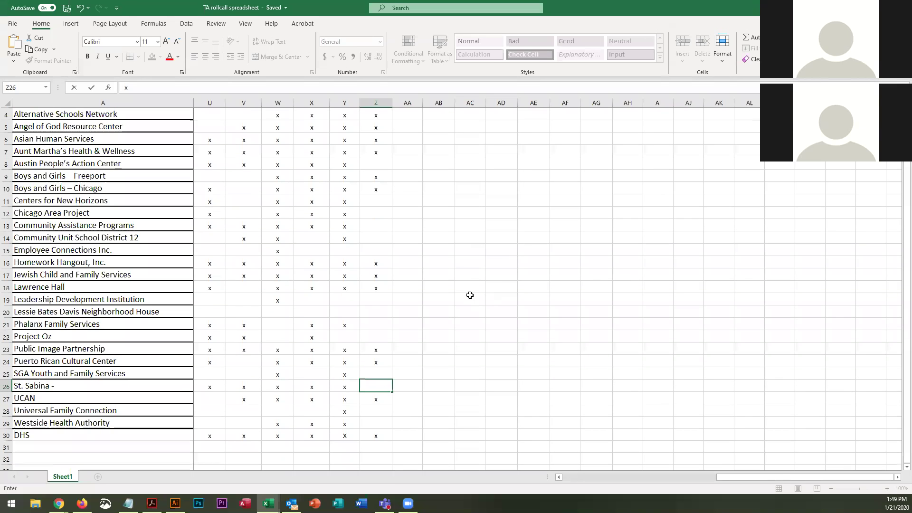
{"action": "left_click", "coordinate": [411, 410]}
{"action": "scroll", "coordinate": [401, 223], "scroll_direction": "up", "scroll_amount": 1}
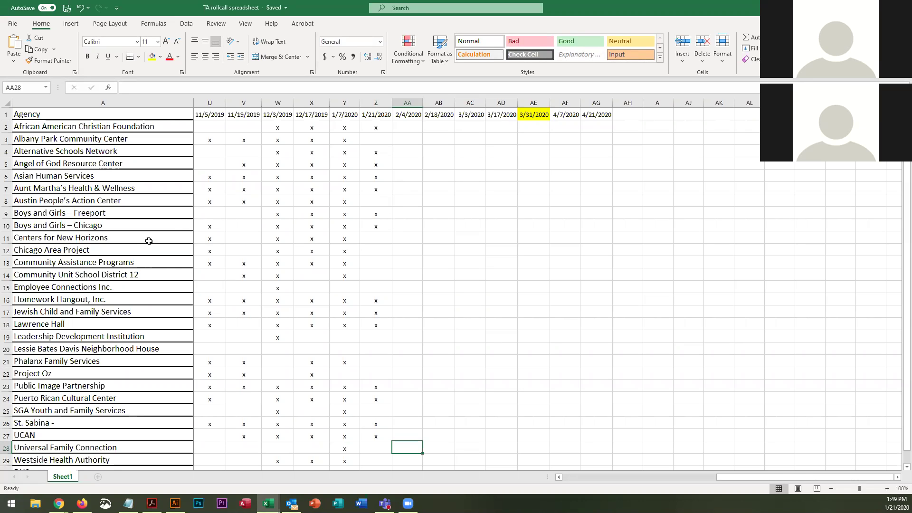
Highlight and review the agency names in rows 11 to 15, starting at Centers for New Horizons.
{"action": "left_click", "coordinate": [175, 237]}
{"action": "left_click_drag", "start_coordinate": [176, 250], "coordinate": [176, 285]}
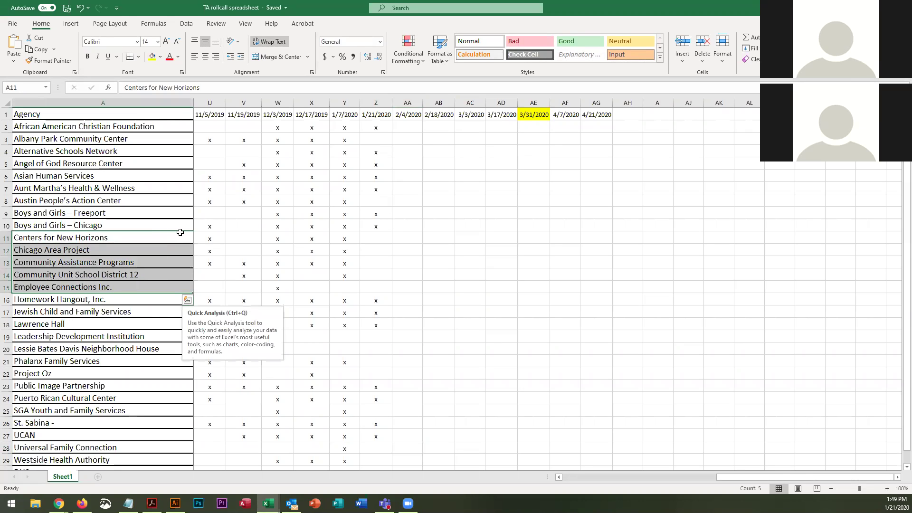
{"action": "left_click_drag", "start_coordinate": [179, 235], "coordinate": [183, 304]}
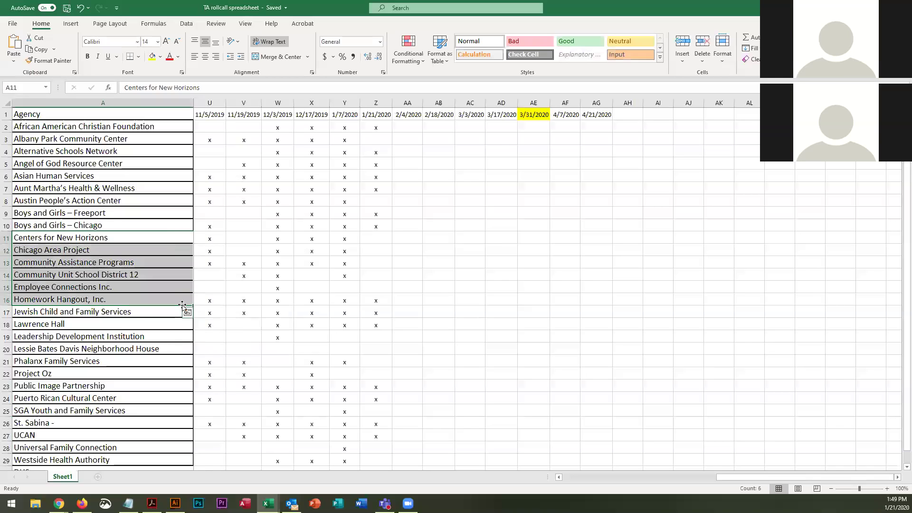
{"action": "left_click", "coordinate": [183, 287]}
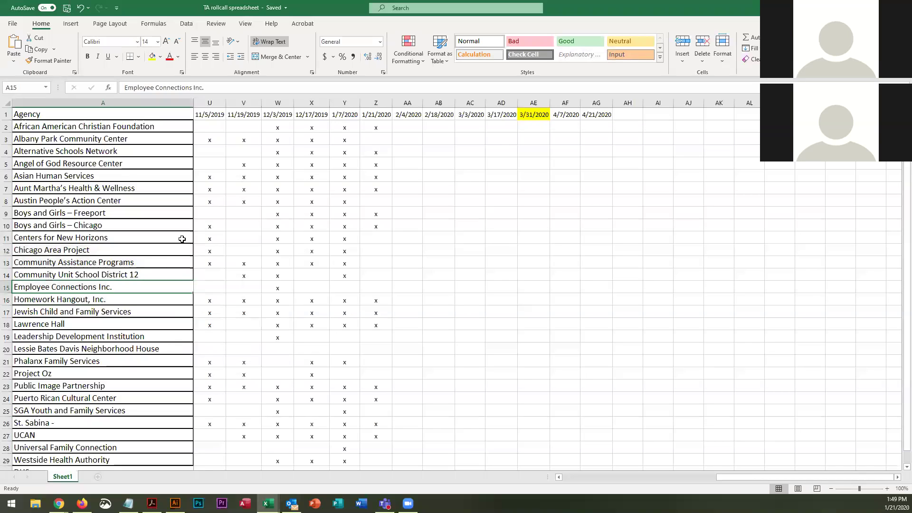
{"action": "left_click_drag", "start_coordinate": [182, 237], "coordinate": [181, 283]}
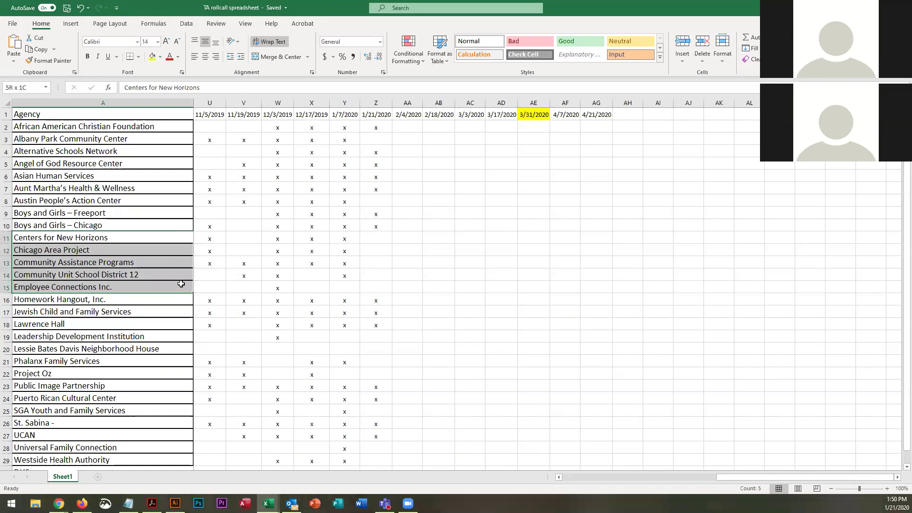
Review agency names in rows 19 to 22 from Leadership Development Institution to SGA Youth and Family Services, unchanged.
{"action": "left_click_drag", "start_coordinate": [174, 336], "coordinate": [174, 375]}
{"action": "double_click", "coordinate": [175, 336]}
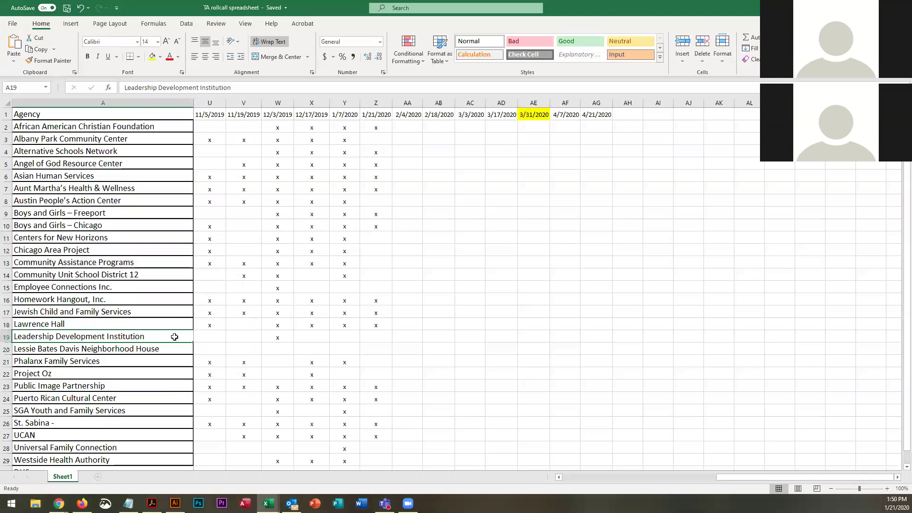
{"action": "double_click", "coordinate": [181, 338]}
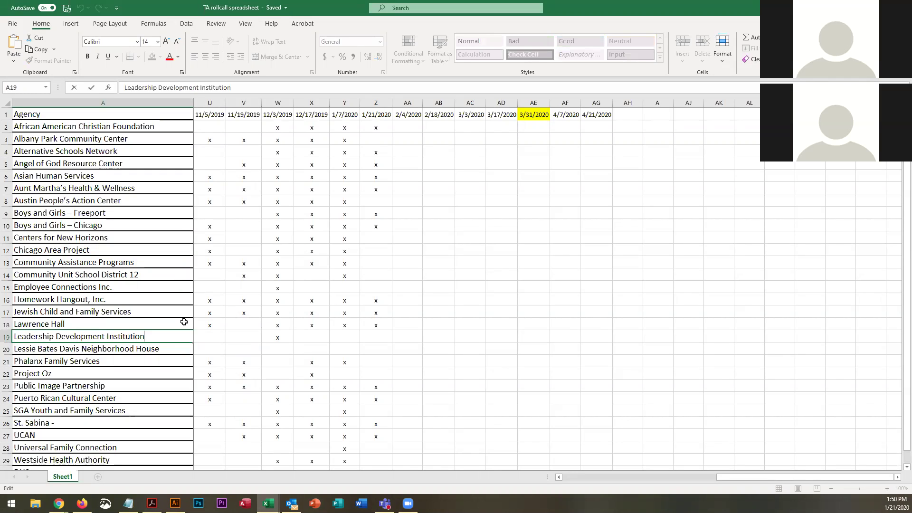
{"action": "left_click", "coordinate": [184, 324]}
{"action": "left_click_drag", "start_coordinate": [185, 337], "coordinate": [184, 374]}
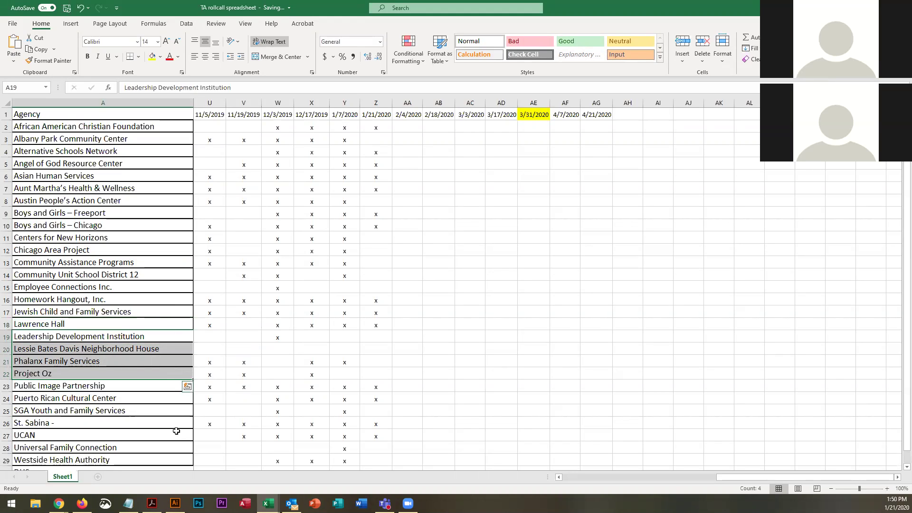
{"action": "left_click", "coordinate": [173, 409]}
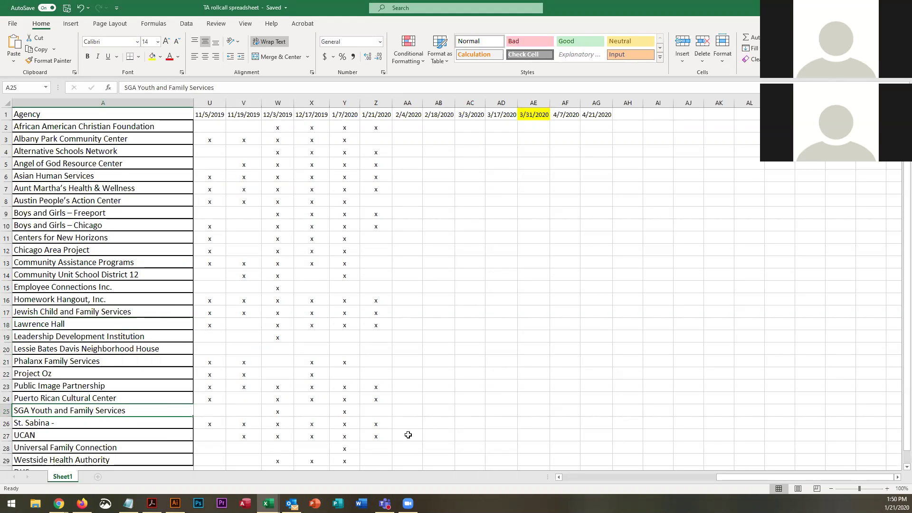
{"action": "scroll", "coordinate": [407, 434], "scroll_direction": "down", "scroll_amount": 1}
{"action": "scroll", "coordinate": [408, 434], "scroll_direction": "up", "scroll_amount": 1}
Switch back to Firefox and show the customer's CYEP Application tab.
{"action": "key", "text": "alt+Tab"}
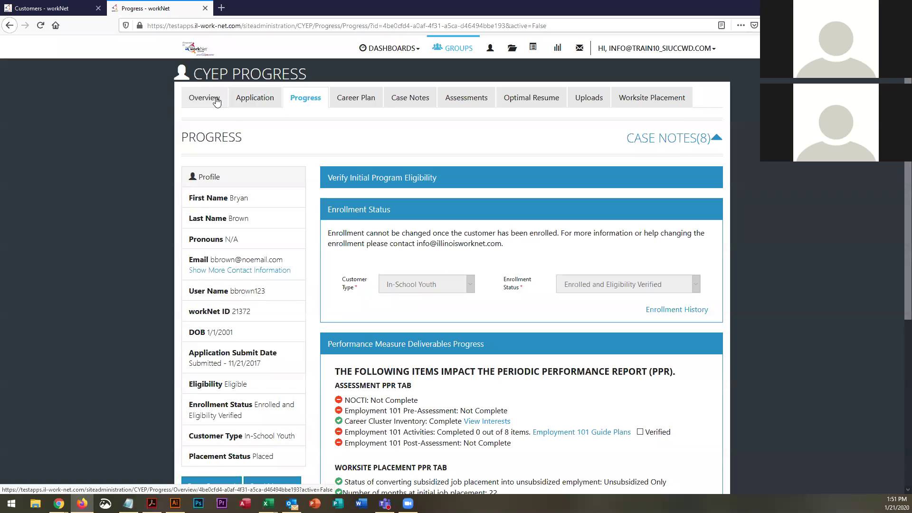
{"action": "left_click", "coordinate": [254, 99]}
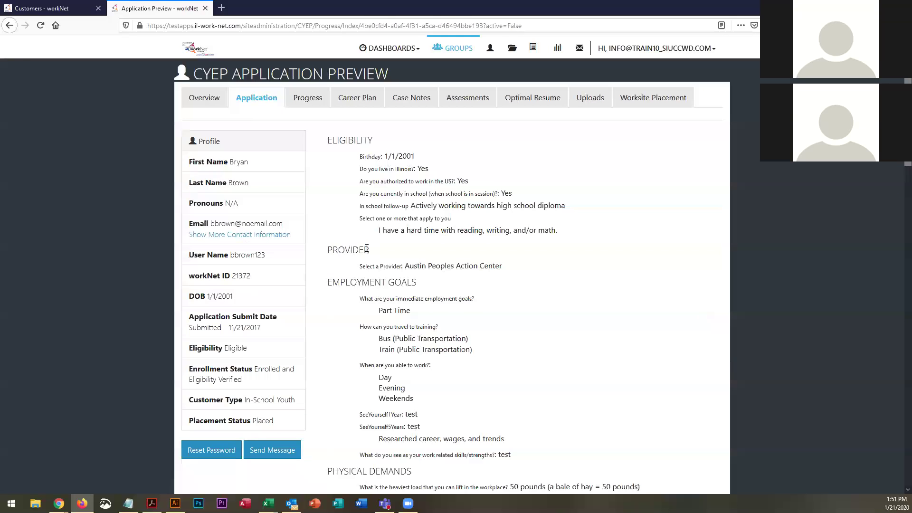
{"action": "scroll", "coordinate": [367, 247], "scroll_direction": "down", "scroll_amount": 2}
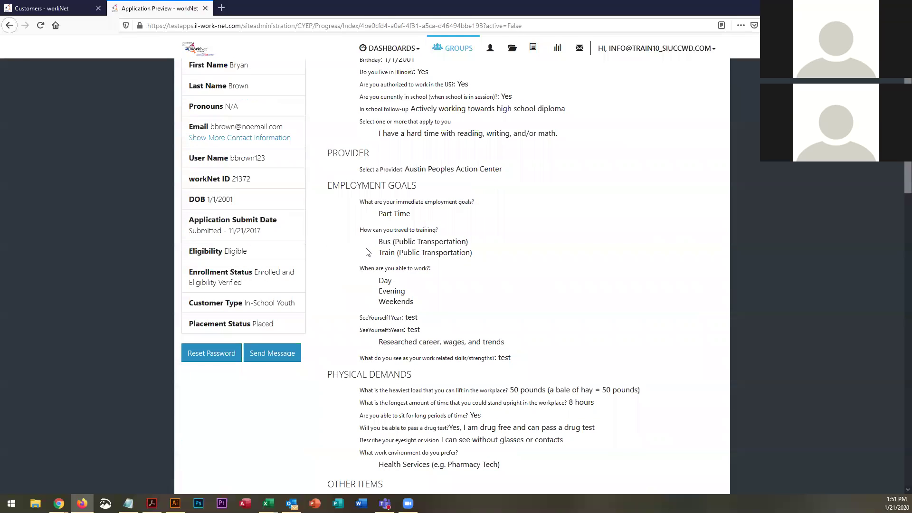
{"action": "scroll", "coordinate": [383, 275], "scroll_direction": "down", "scroll_amount": 4}
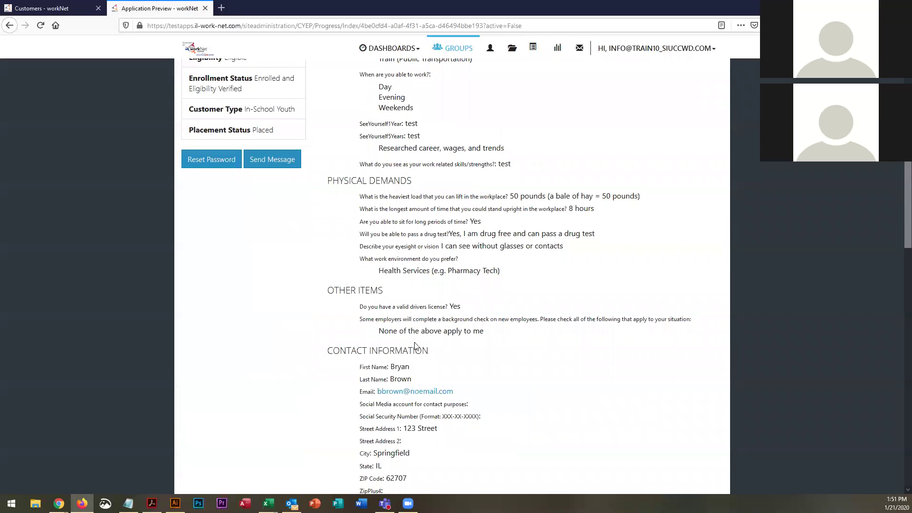
{"action": "scroll", "coordinate": [449, 429], "scroll_direction": "down", "scroll_amount": 2}
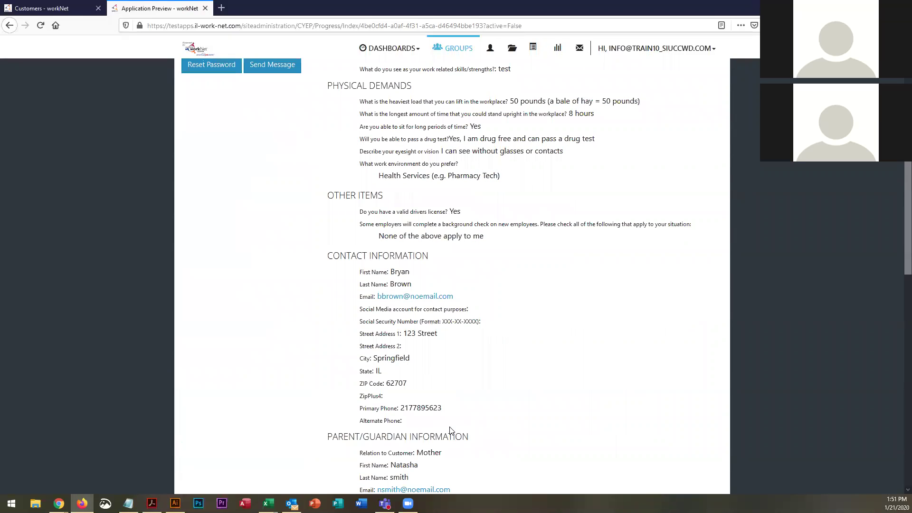
{"action": "scroll", "coordinate": [450, 430], "scroll_direction": "up", "scroll_amount": 3}
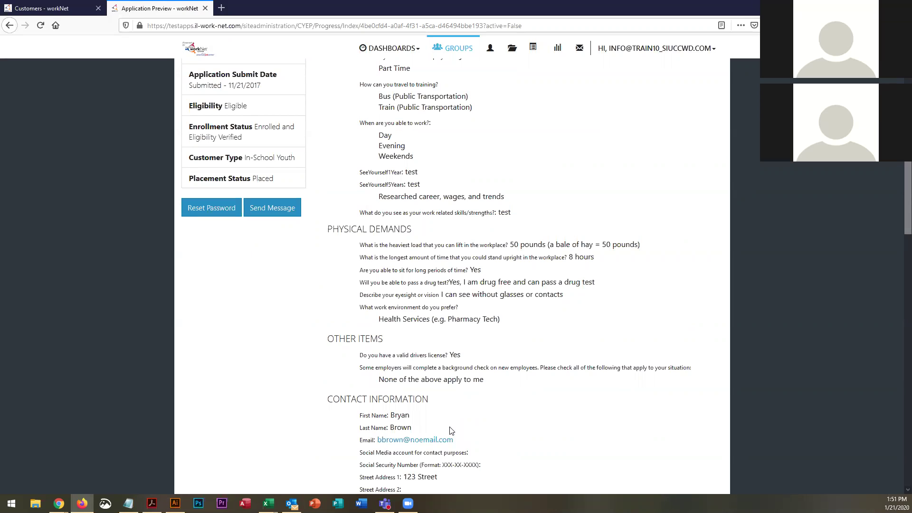
{"action": "scroll", "coordinate": [451, 430], "scroll_direction": "up", "scroll_amount": 5}
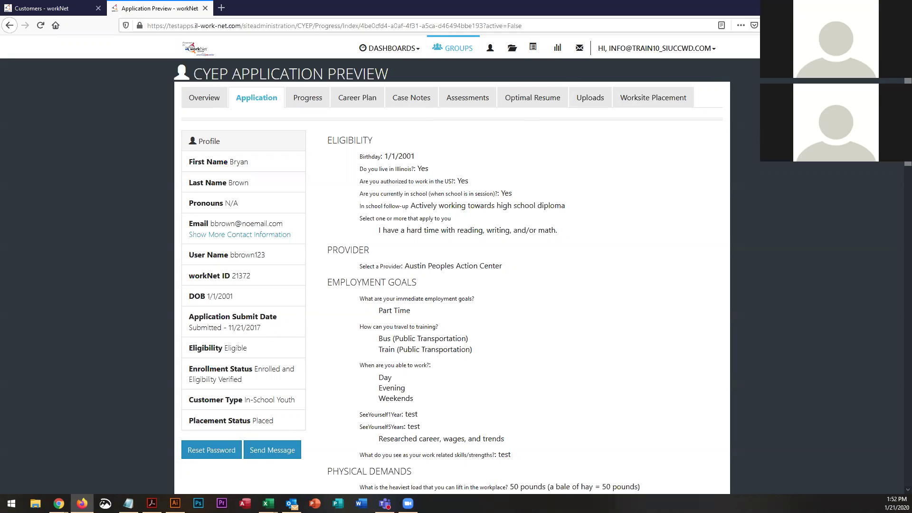
Leave the worksite list, pick another customer from the Customers list and show their Career Plan.
{"action": "left_click", "coordinate": [533, 51]}
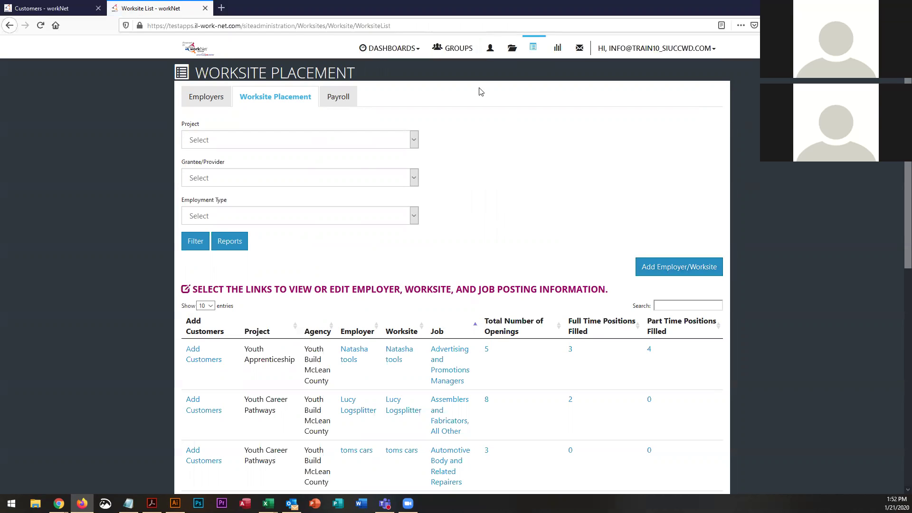
{"action": "left_click", "coordinate": [35, 9]}
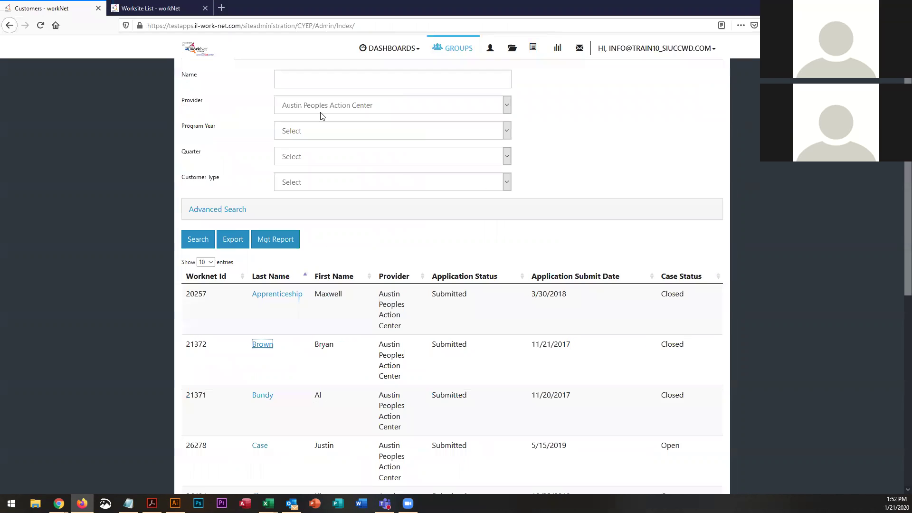
{"action": "left_click", "coordinate": [276, 295]}
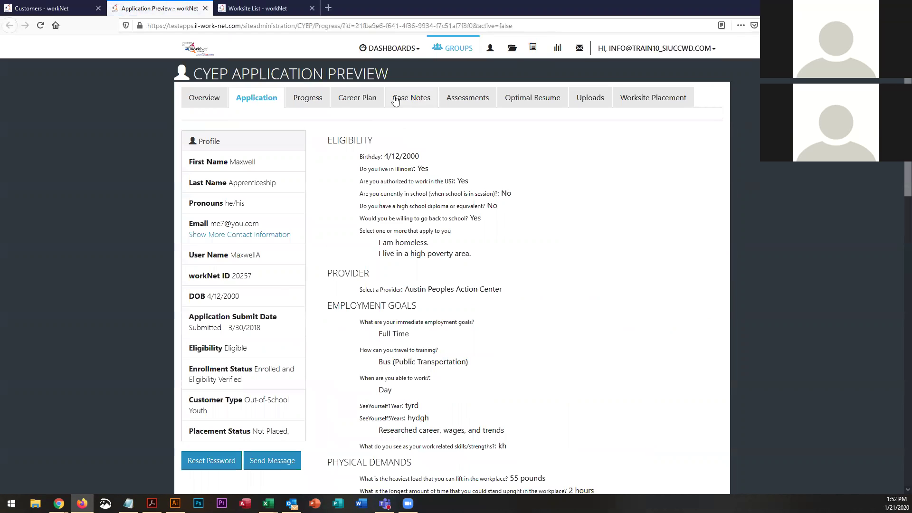
{"action": "left_click", "coordinate": [360, 104]}
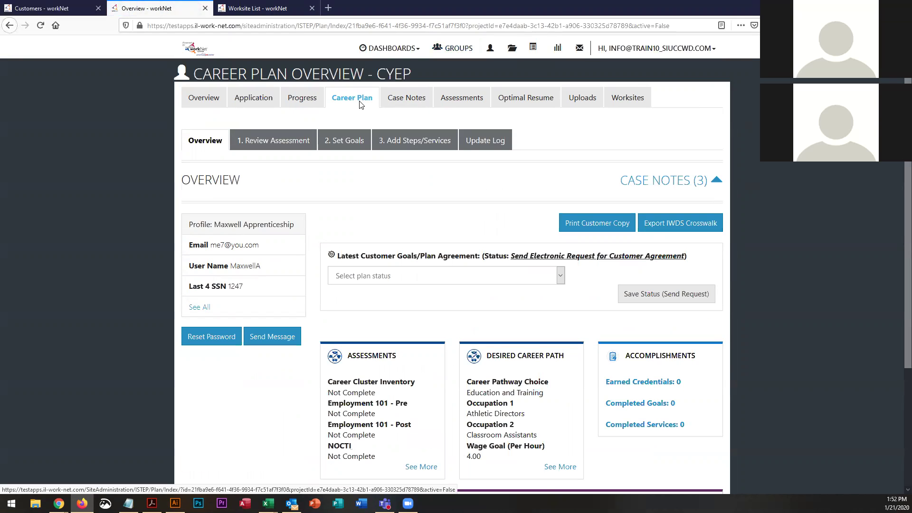
Show the 3. Add Steps/Services tab and scroll down to its three planned steps.
{"action": "left_click", "coordinate": [403, 144]}
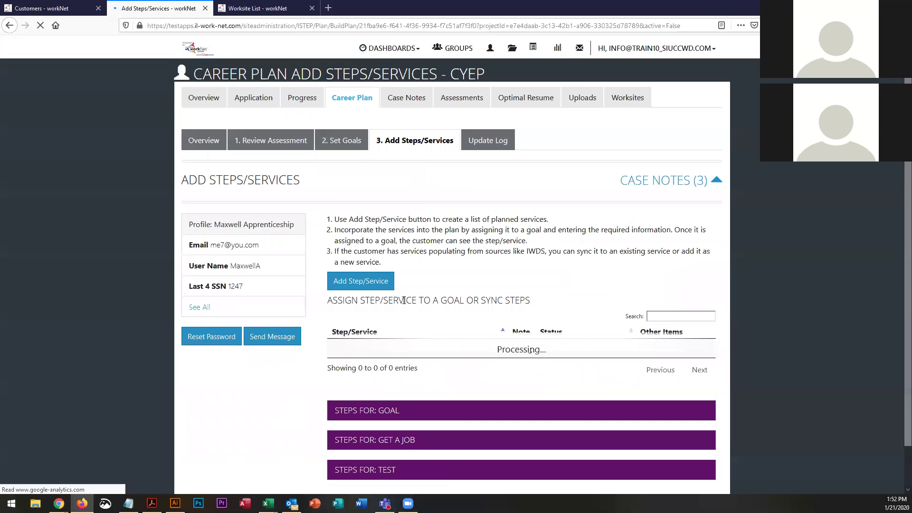
{"action": "scroll", "coordinate": [411, 302], "scroll_direction": "down", "scroll_amount": 2}
{"action": "scroll", "coordinate": [392, 408], "scroll_direction": "down", "scroll_amount": 3}
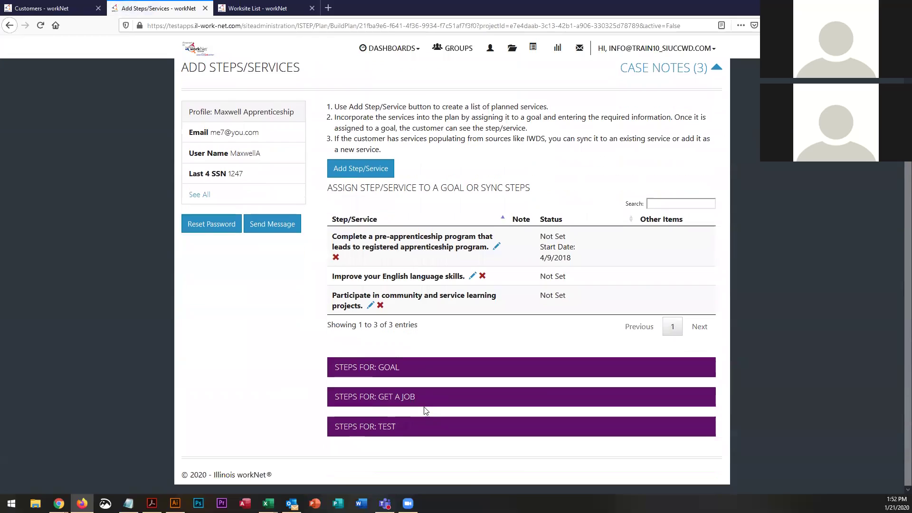